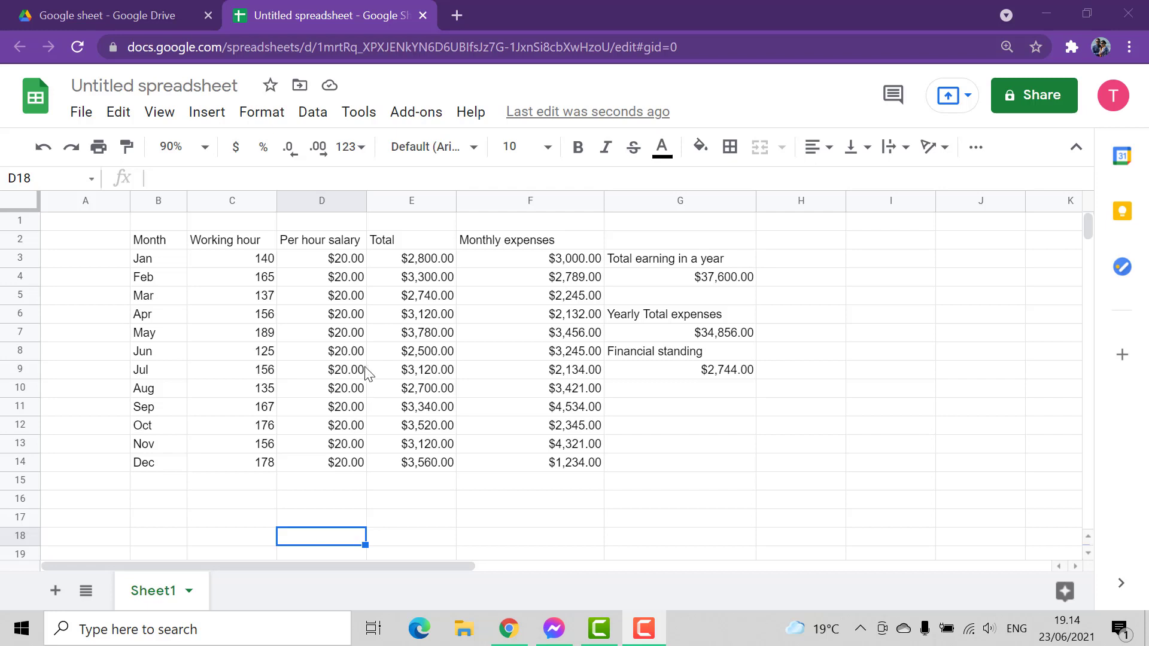
Step: Review the monthly entries in the Working hour and Per hour salary columns, from January through May
{"action": "left_click", "coordinate": [346, 263]}
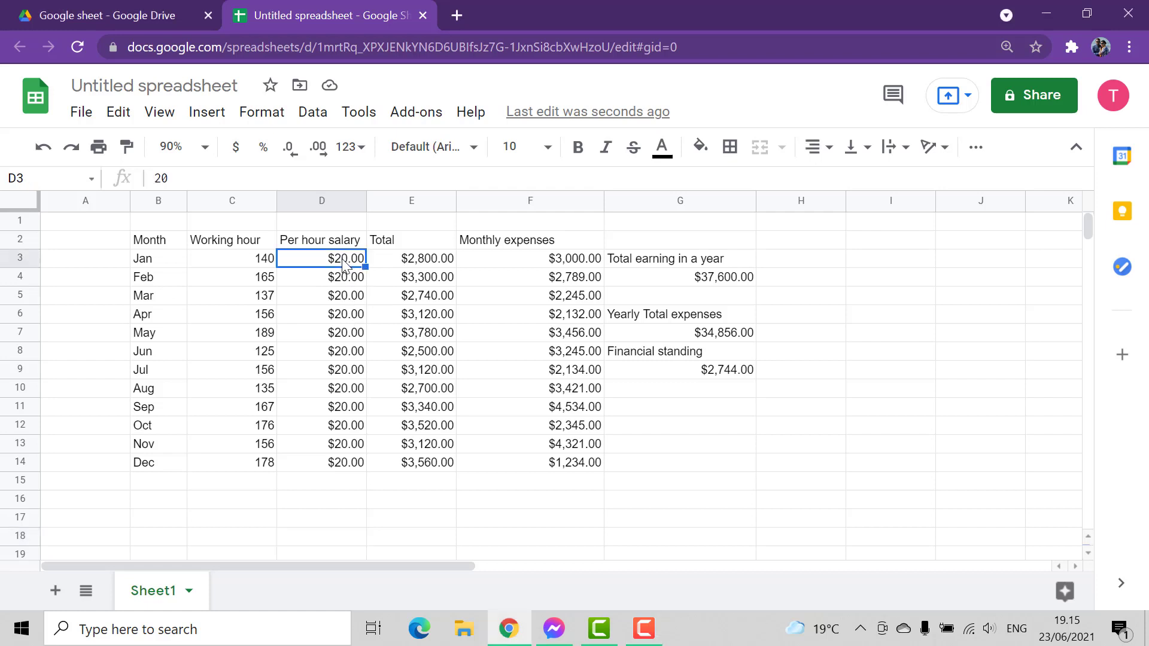
{"action": "left_click", "coordinate": [265, 265]}
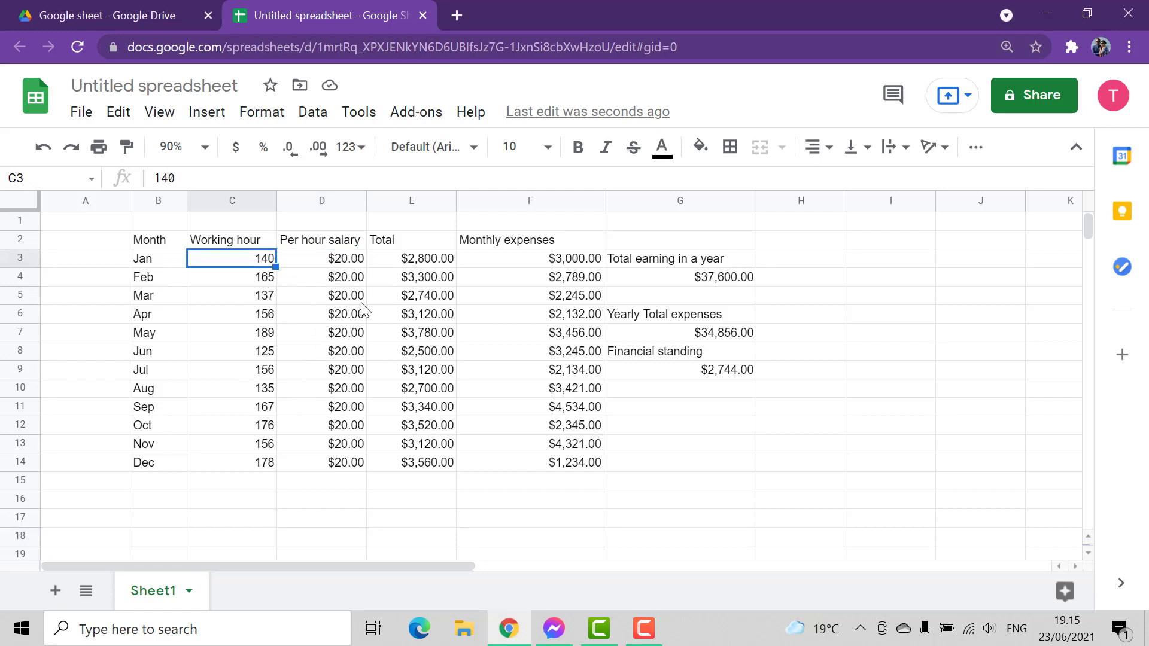
{"action": "key", "text": "Down"}
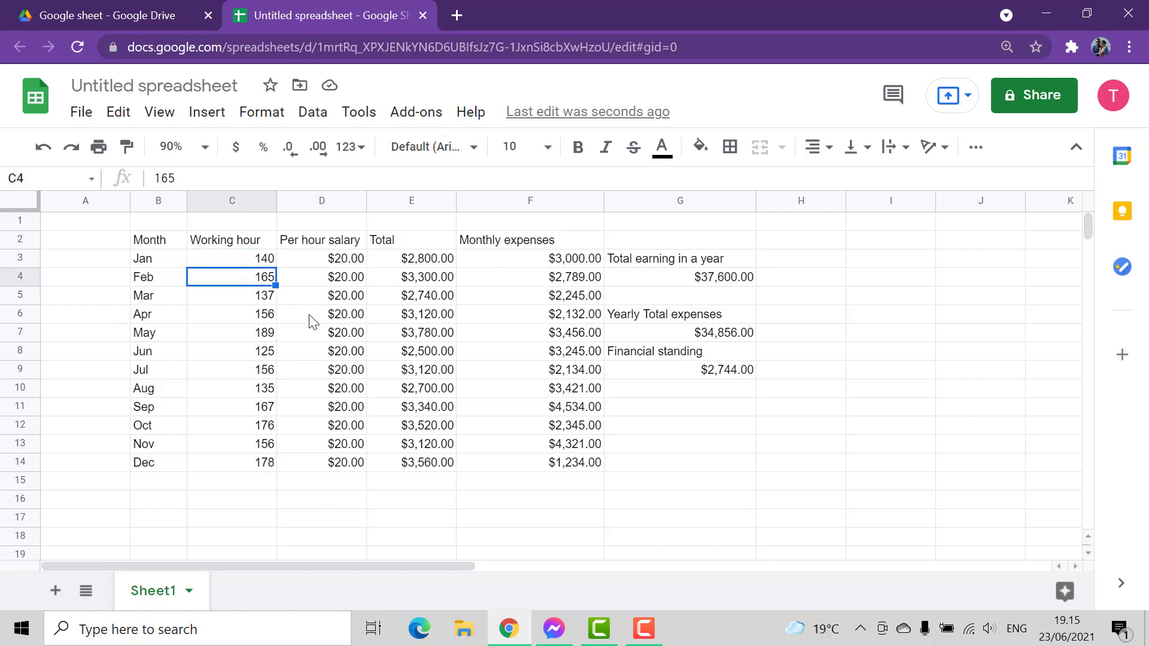
{"action": "left_click", "coordinate": [252, 299]}
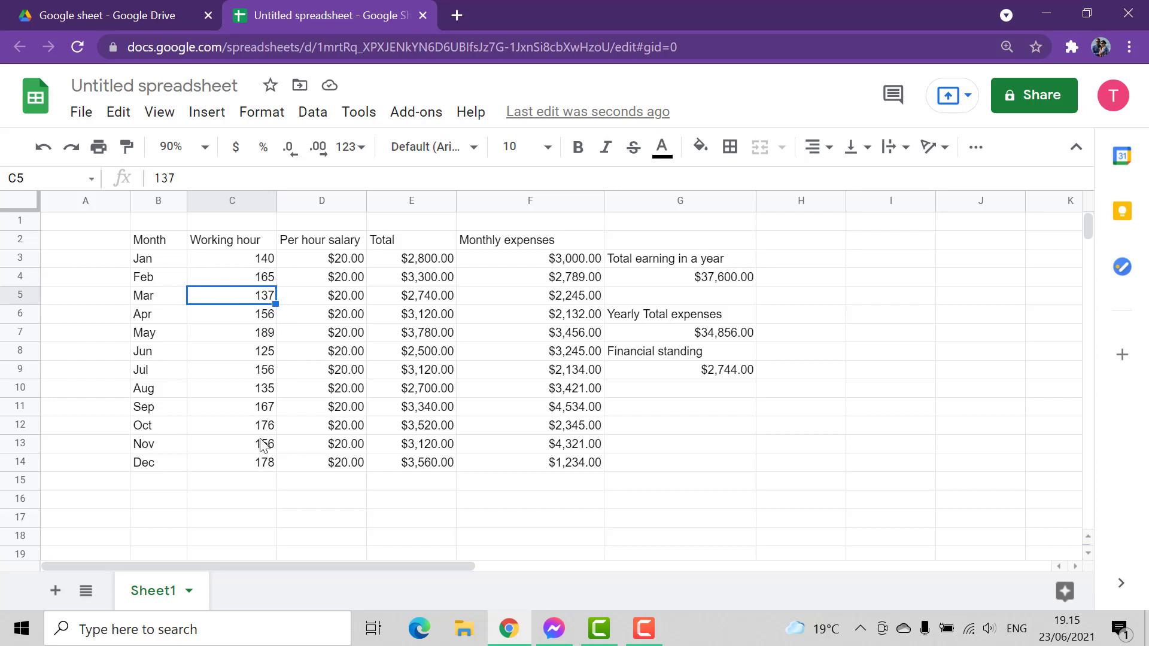
{"action": "left_click", "coordinate": [268, 336]}
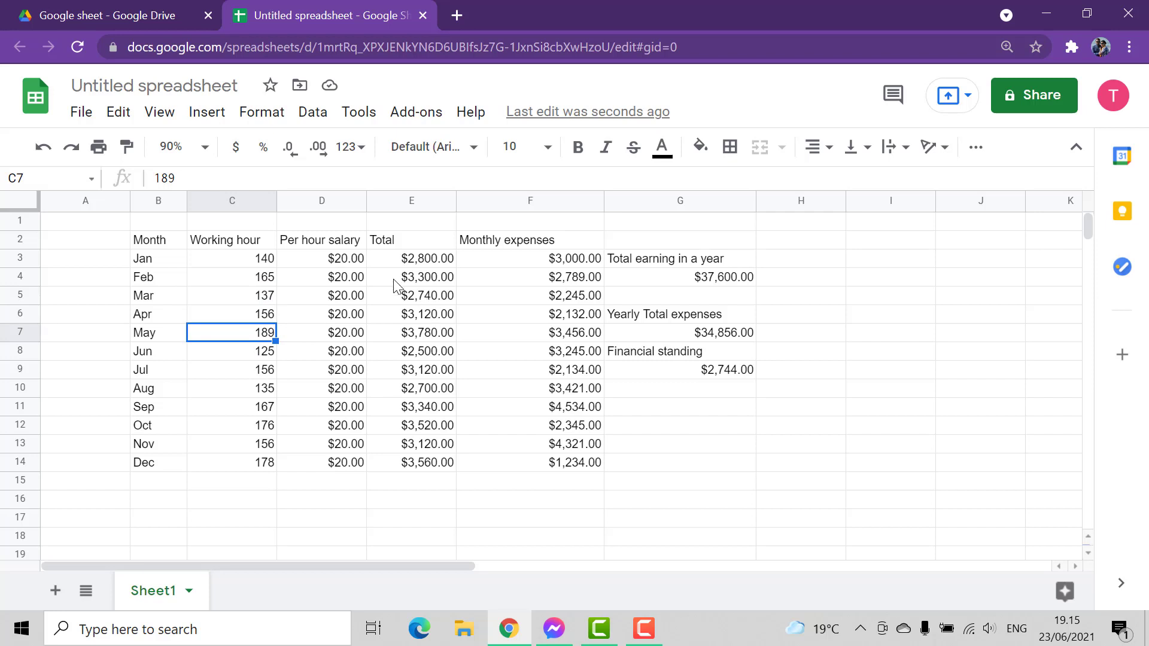
{"action": "left_click", "coordinate": [359, 263]}
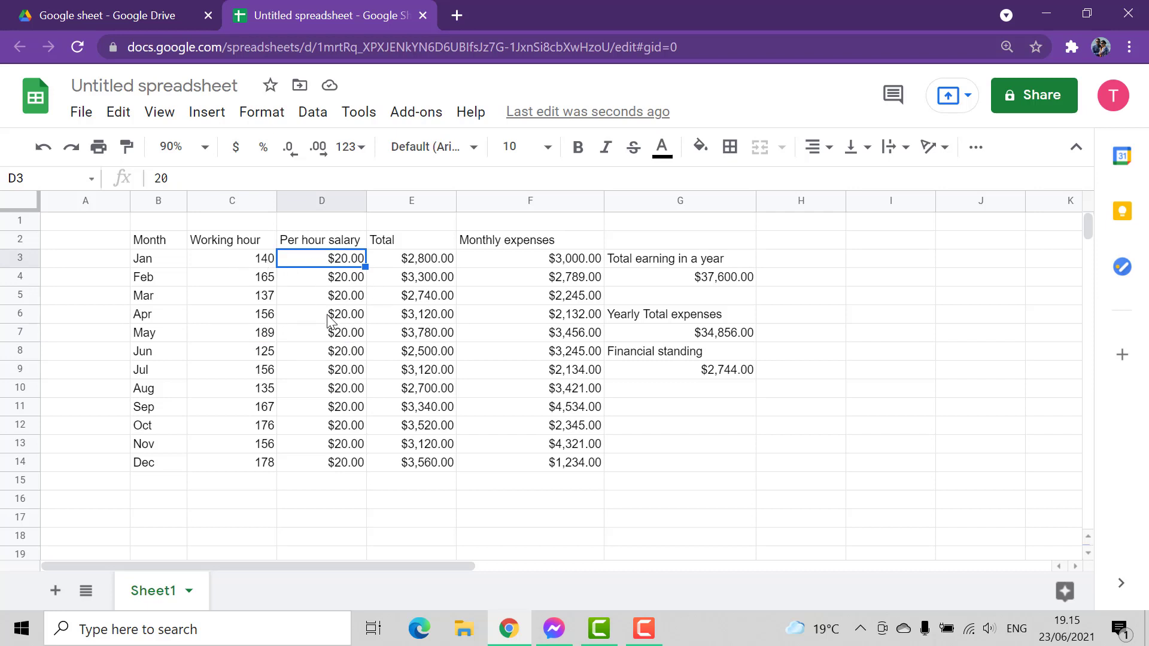
Step: Examine the January Total formula in E3 together with its working hours in C3 and hourly salary in D3
{"action": "left_click", "coordinate": [253, 265]}
{"action": "left_click", "coordinate": [324, 264]}
{"action": "left_click", "coordinate": [410, 263]}
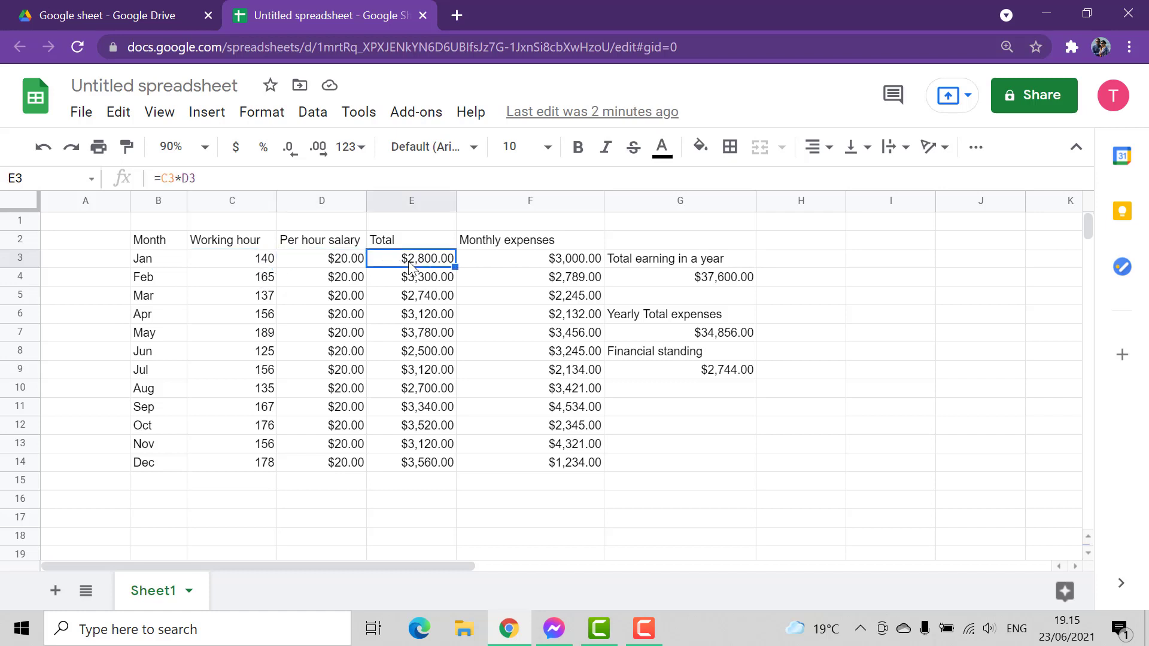
{"action": "left_click", "coordinate": [178, 179]}
{"action": "left_click_drag", "start_coordinate": [198, 178], "coordinate": [150, 179]}
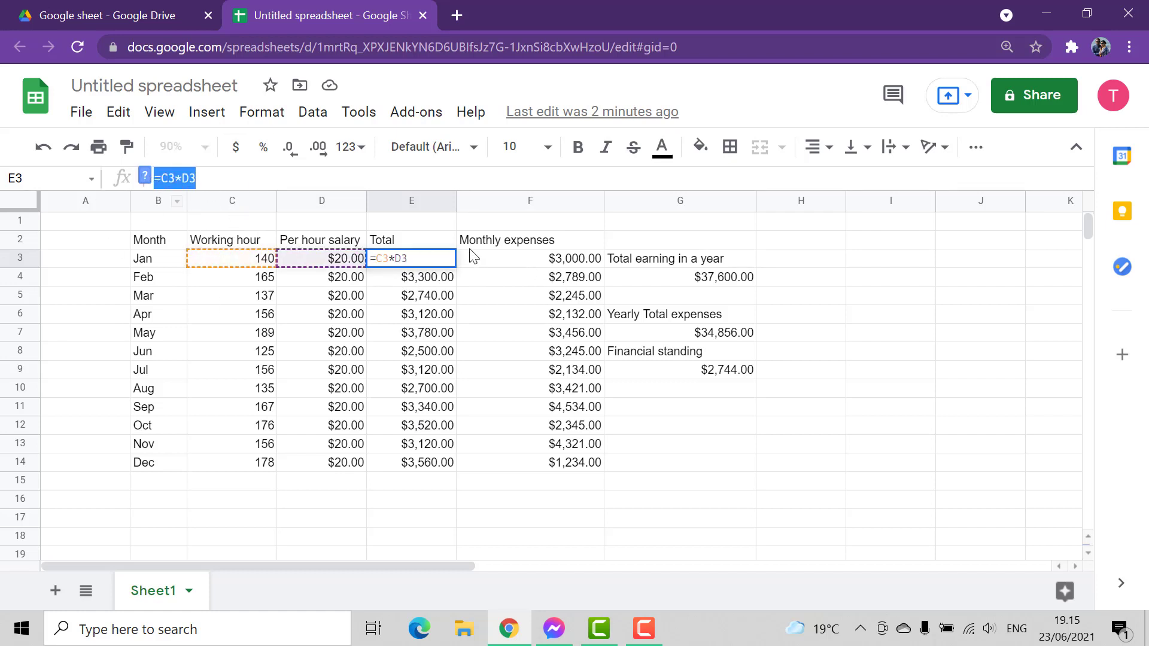
{"action": "left_click", "coordinate": [417, 281]}
{"action": "left_click", "coordinate": [419, 262]}
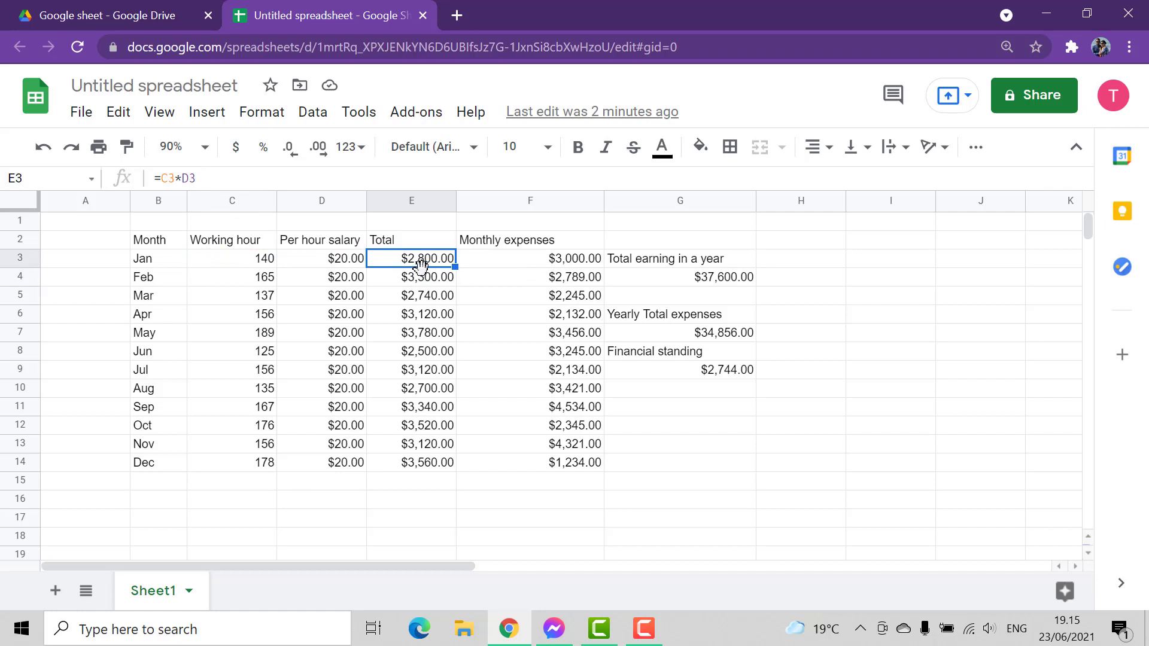
{"action": "left_click", "coordinate": [258, 262]}
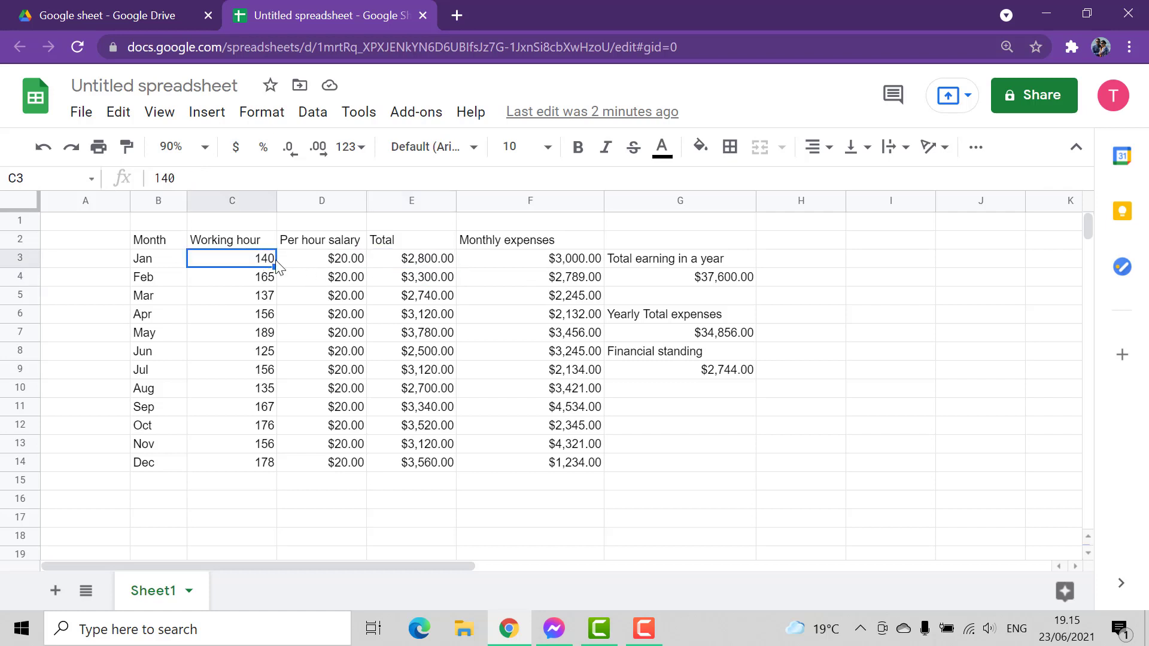
{"action": "left_click", "coordinate": [320, 259]}
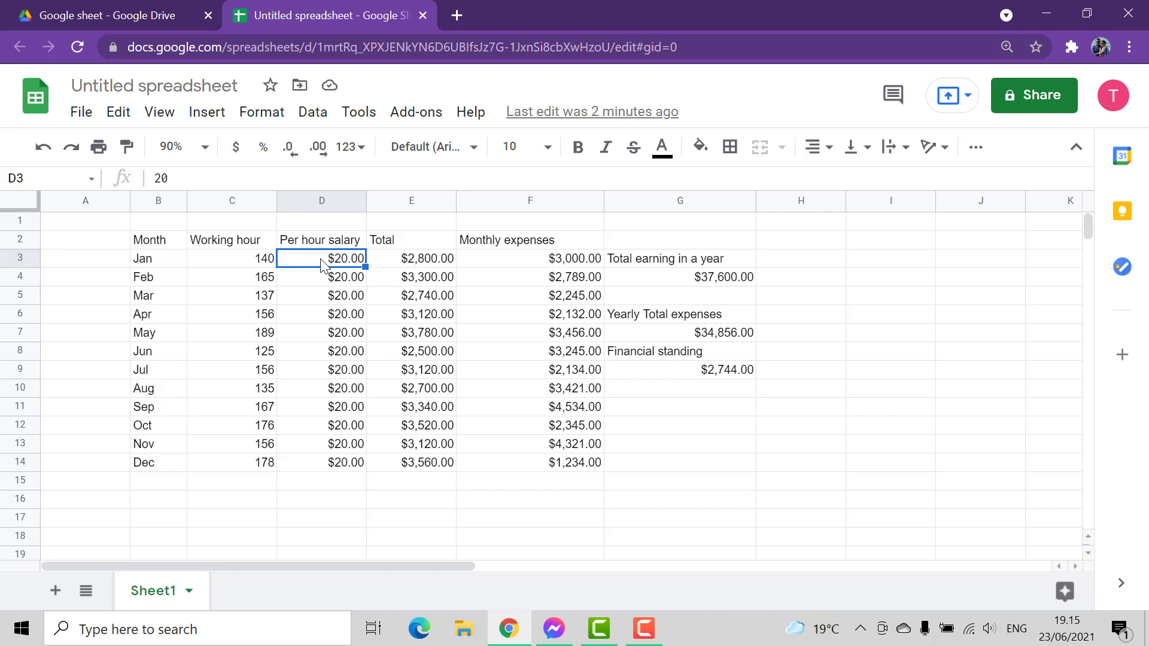
{"action": "left_click", "coordinate": [426, 263]}
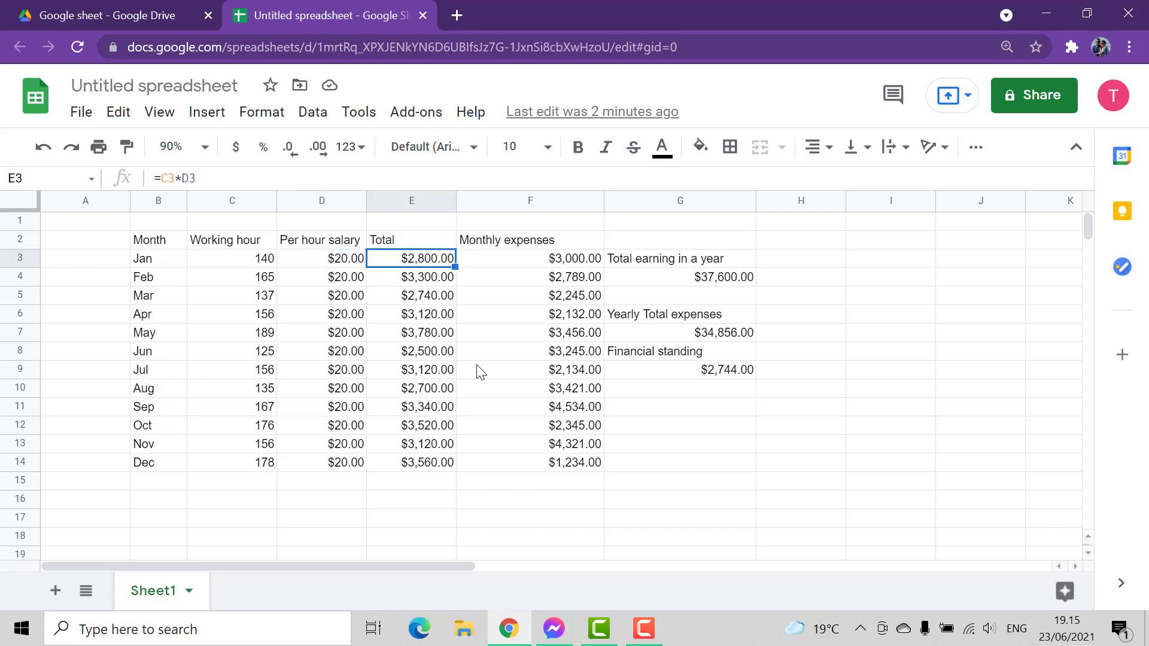
Step: Check the Total formulas for the months through June, comparing March's total with its hours and hourly salary
{"action": "left_click", "coordinate": [432, 298]}
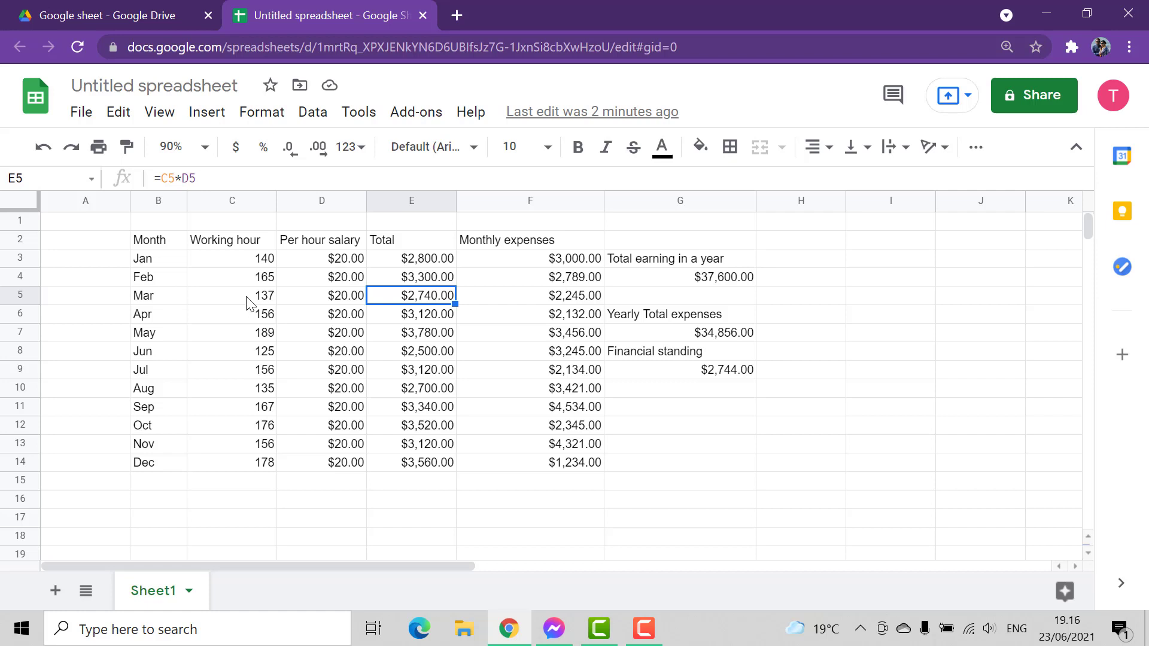
{"action": "left_click", "coordinate": [340, 303]}
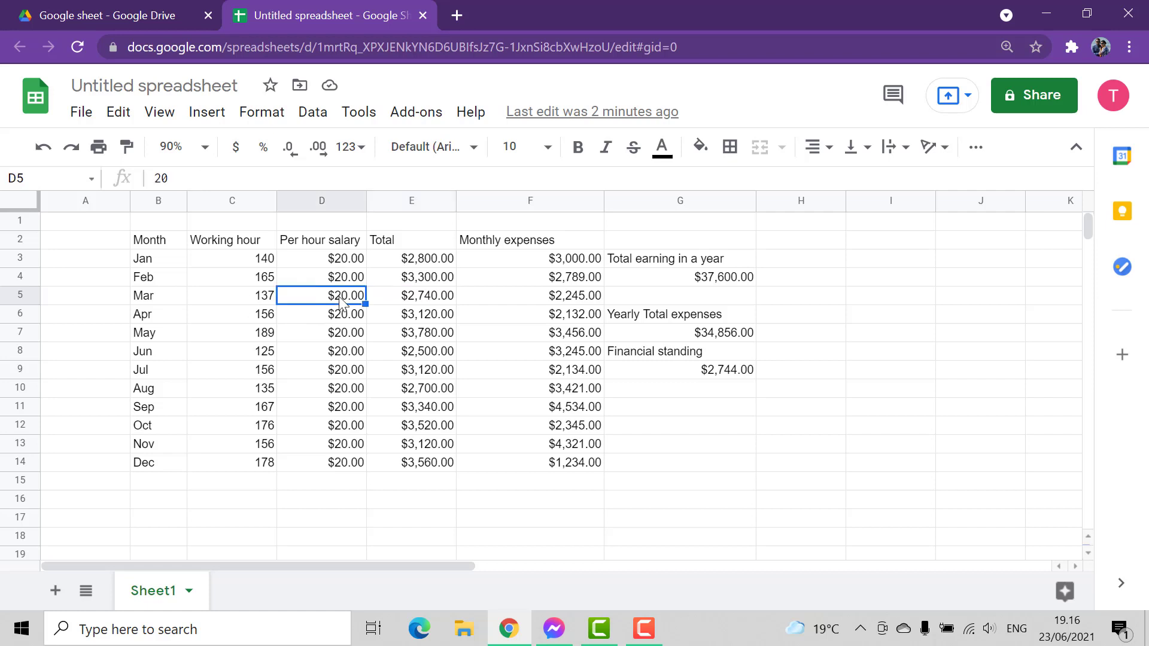
{"action": "left_click", "coordinate": [410, 301]}
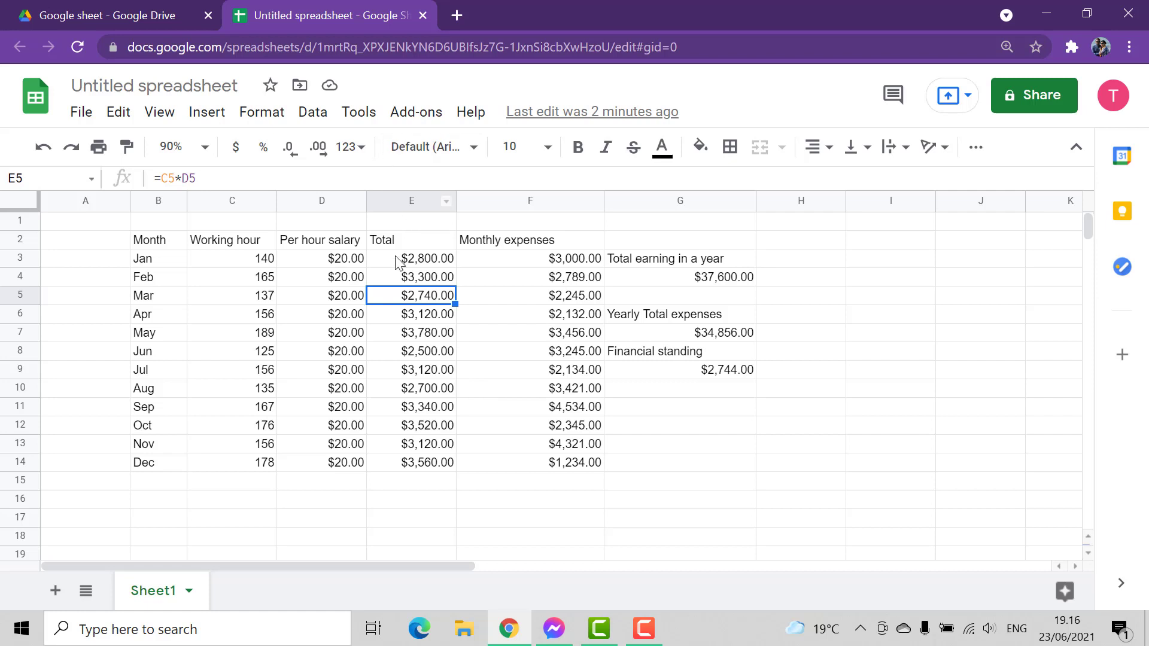
{"action": "left_click", "coordinate": [421, 334]}
{"action": "left_click", "coordinate": [416, 317]}
{"action": "left_click", "coordinate": [415, 295]}
{"action": "left_click", "coordinate": [415, 282]}
{"action": "left_click", "coordinate": [418, 264]}
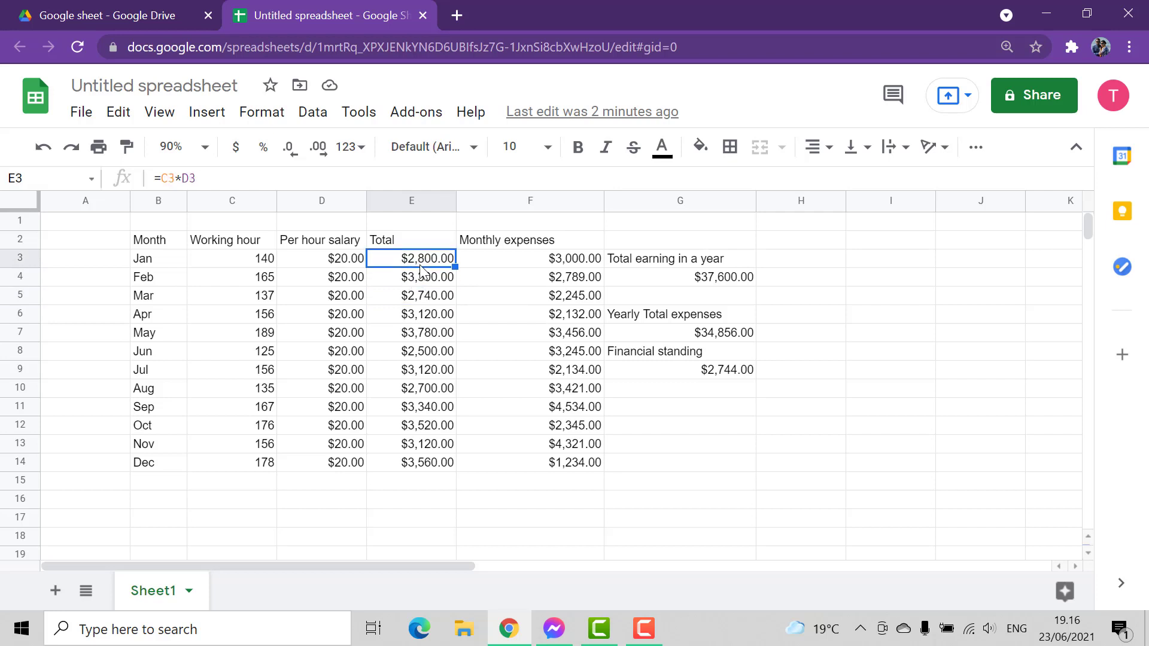
{"action": "left_click", "coordinate": [434, 353]}
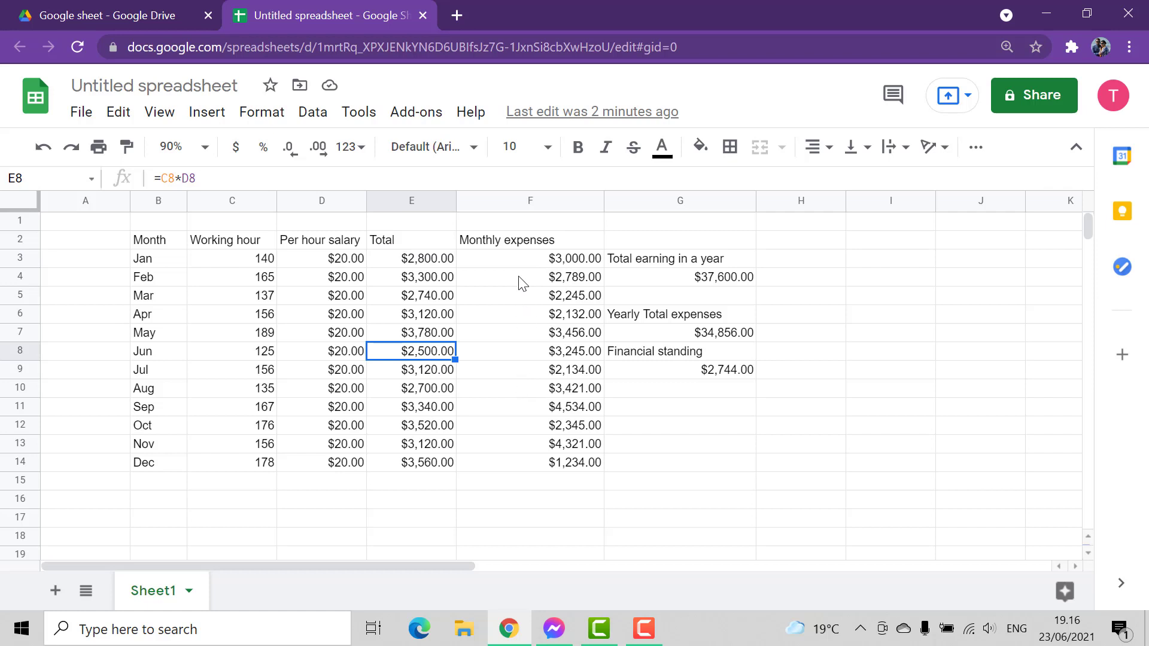
Step: Review the Monthly expenses column, checking the January and September entries
{"action": "left_click", "coordinate": [598, 200]}
{"action": "left_click", "coordinate": [578, 263]}
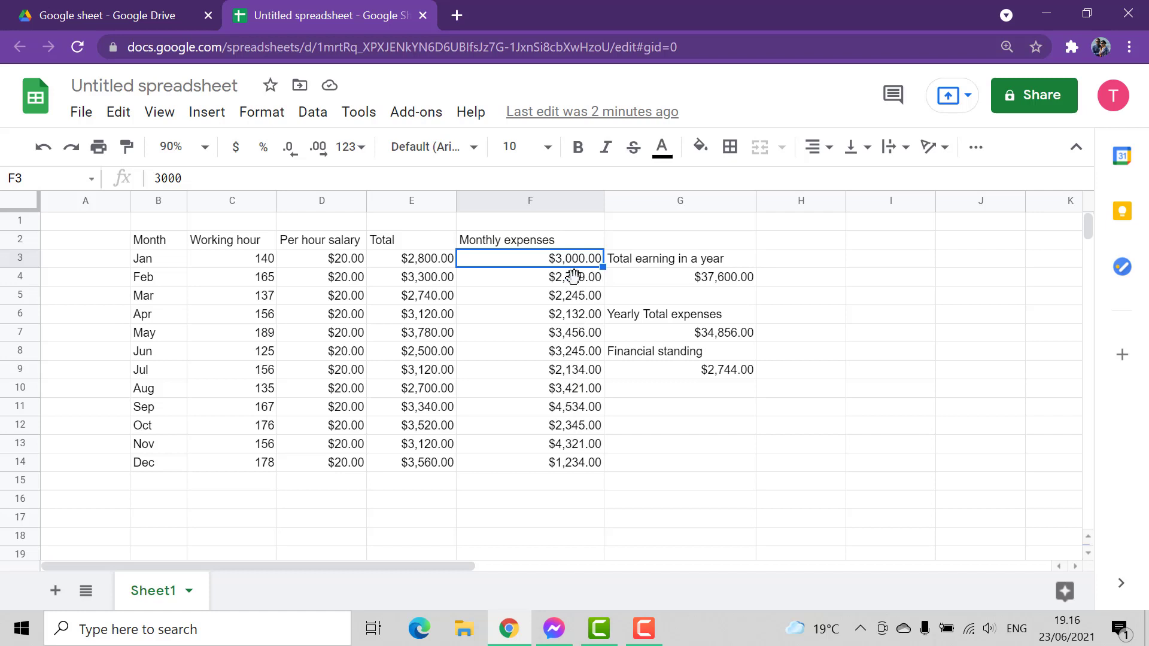
{"action": "left_click", "coordinate": [565, 411]}
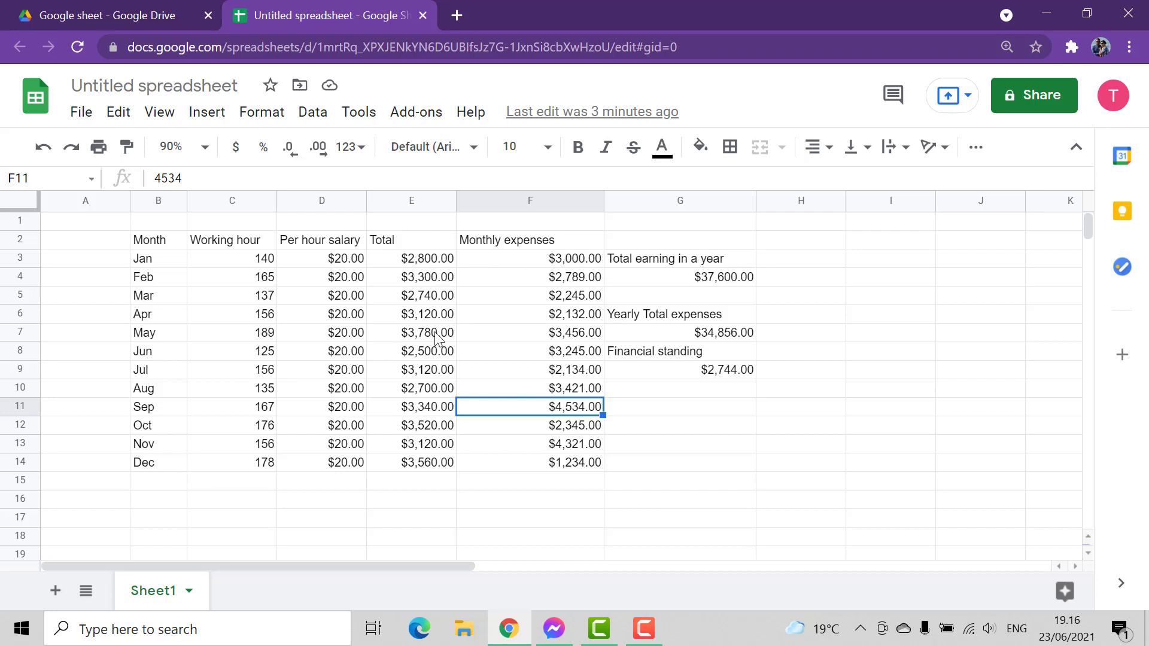
Step: Examine the formula for Total earning in a year in G4 and the monthly totals from E3 to E14
{"action": "left_click", "coordinate": [654, 264]}
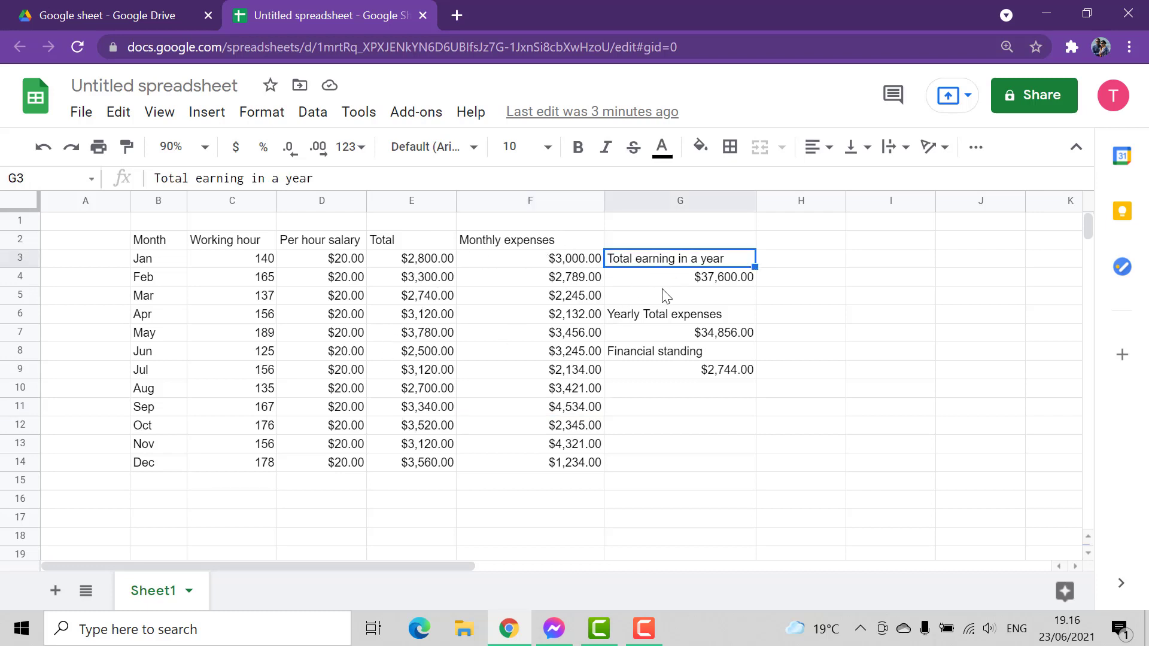
{"action": "left_click", "coordinate": [725, 286]}
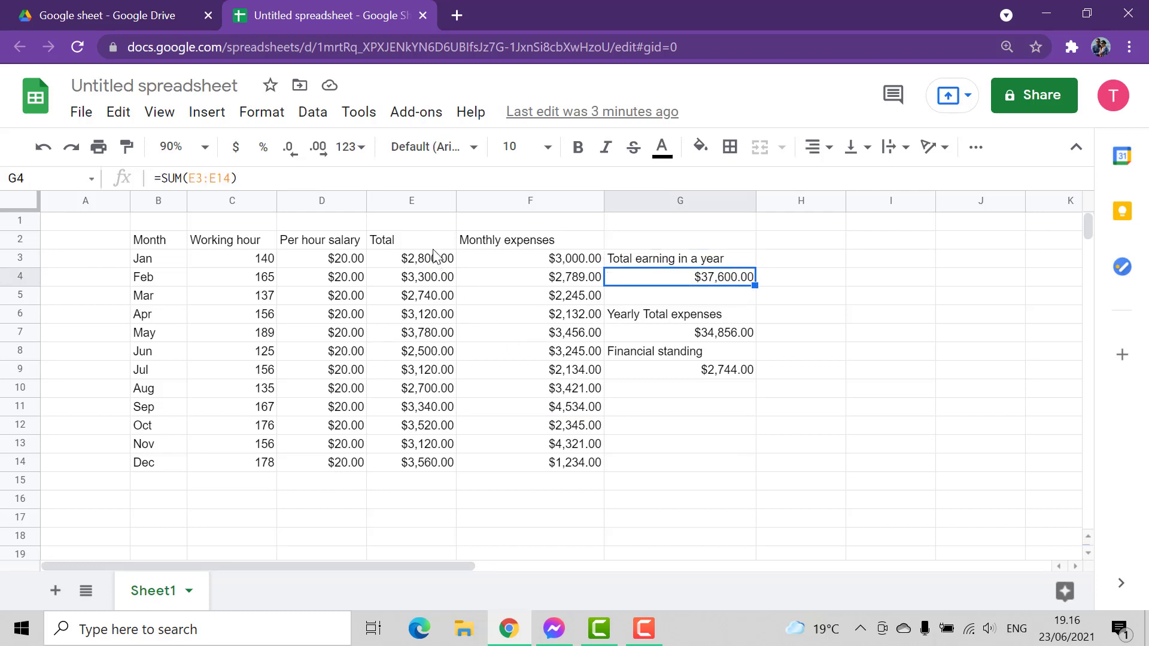
{"action": "left_click_drag", "start_coordinate": [434, 259], "coordinate": [435, 467]}
{"action": "left_click", "coordinate": [442, 518]}
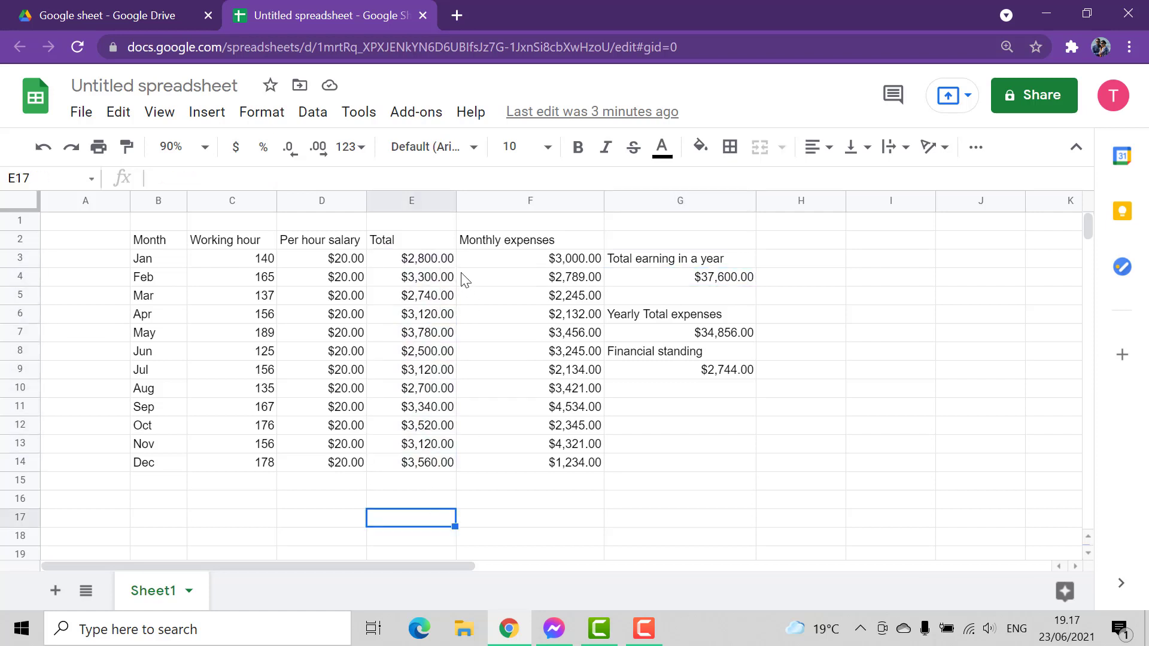
{"action": "left_click", "coordinate": [403, 259]}
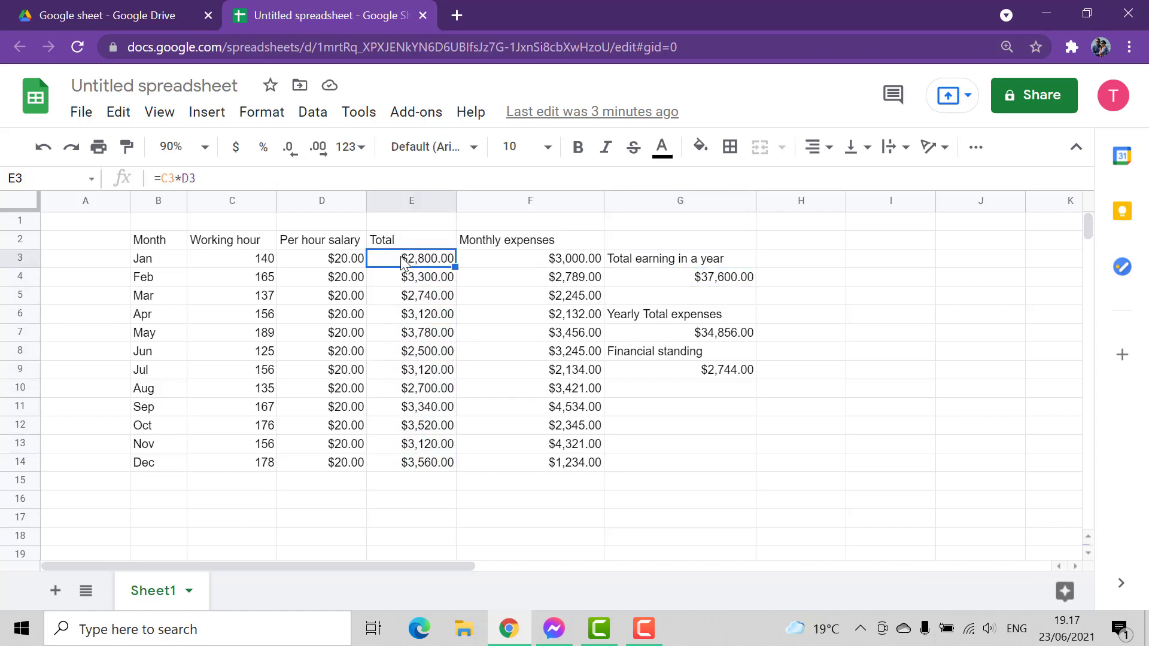
{"action": "left_click", "coordinate": [431, 466]}
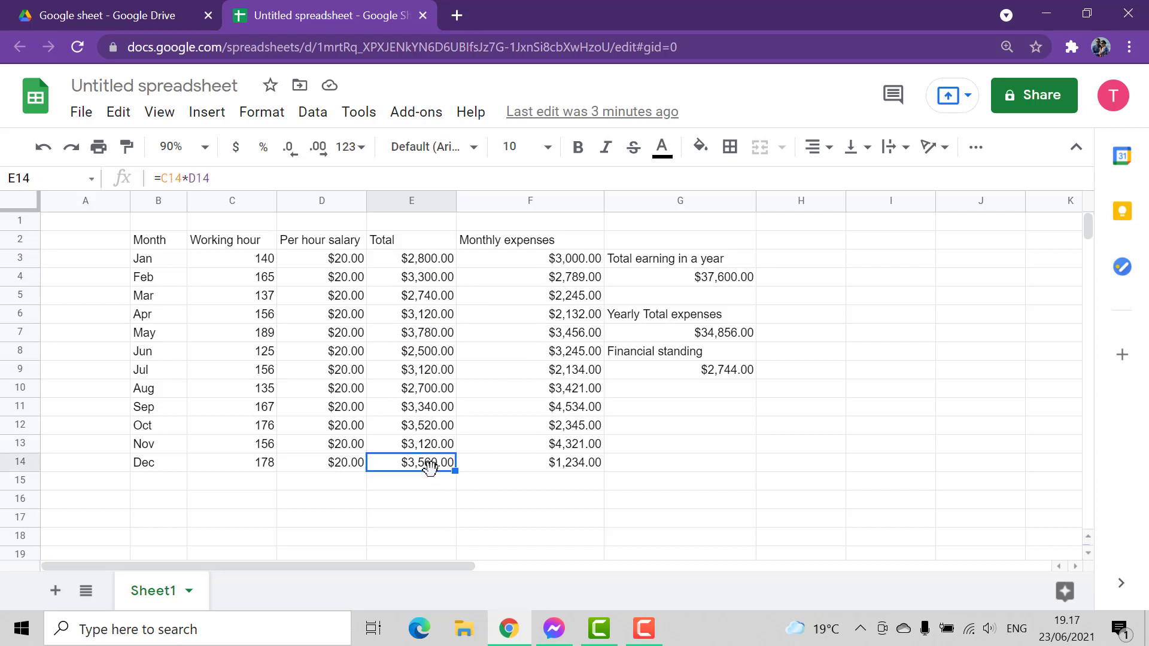
{"action": "left_click", "coordinate": [706, 282]}
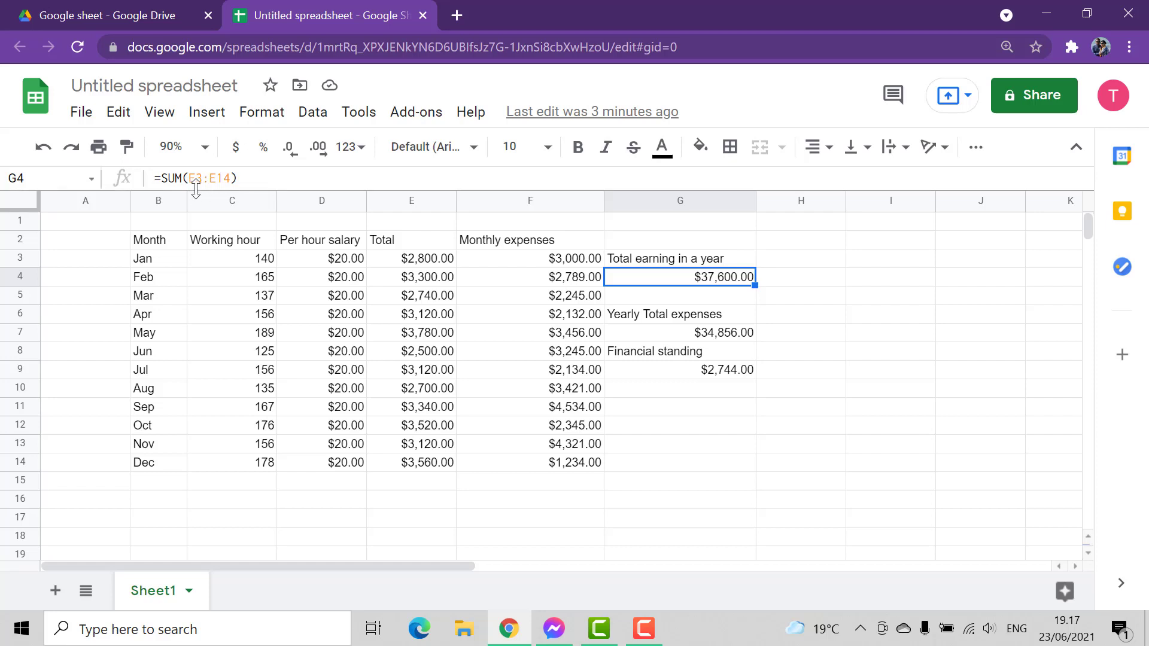
{"action": "left_click", "coordinate": [412, 264]}
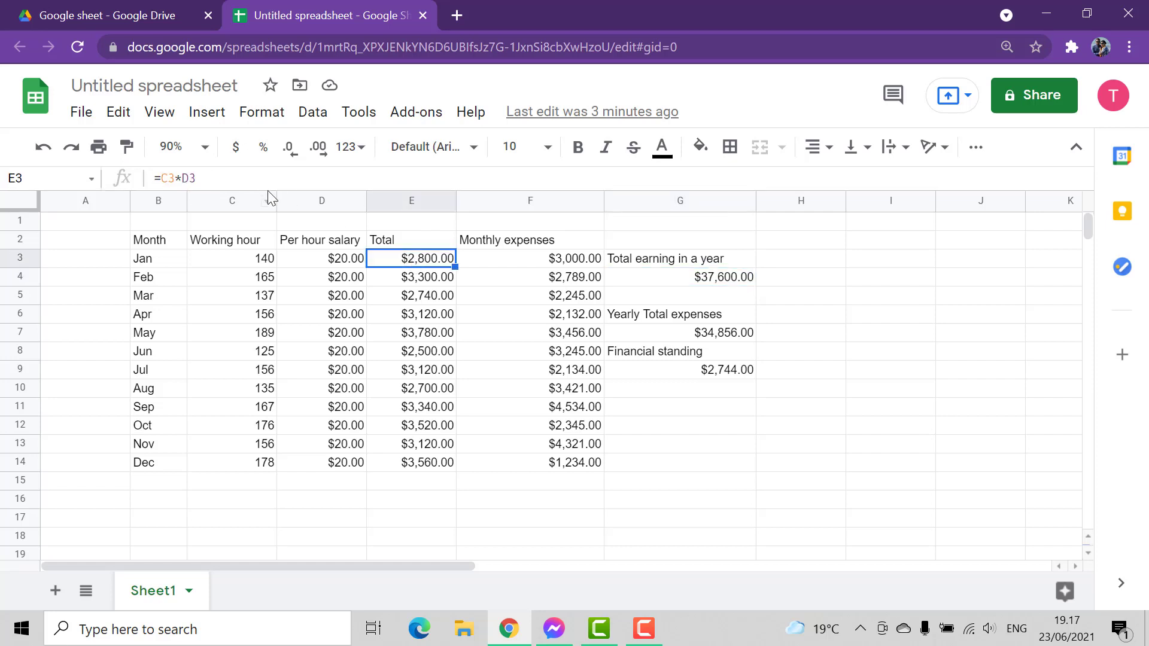
{"action": "left_click", "coordinate": [694, 274]}
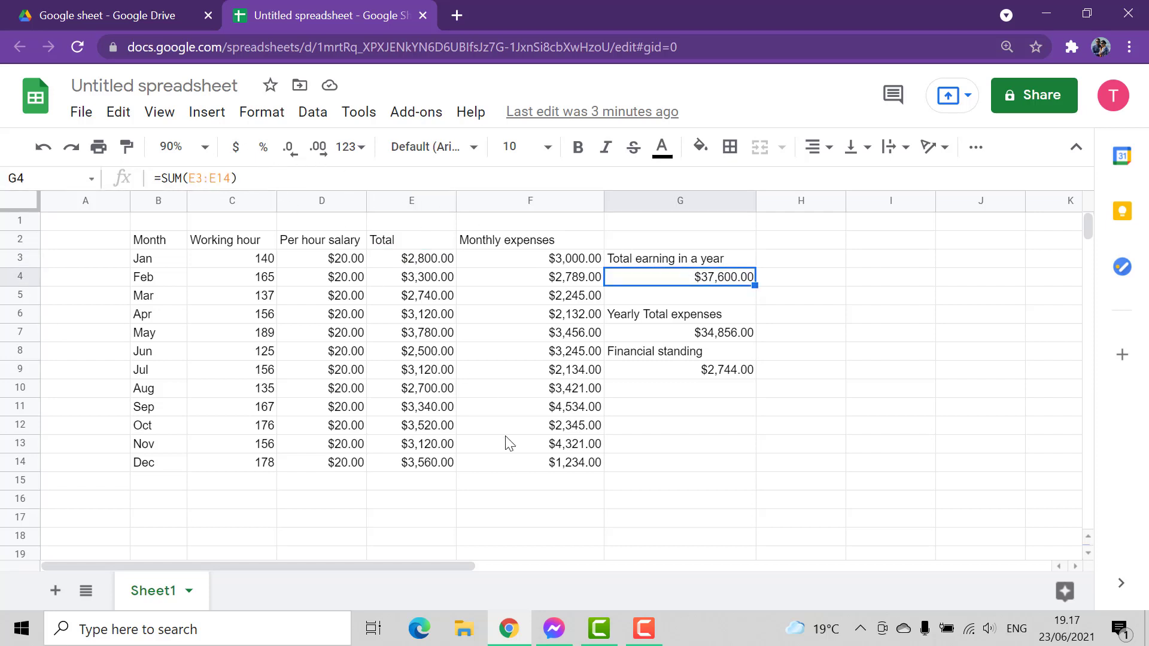
{"action": "left_click", "coordinate": [575, 462]}
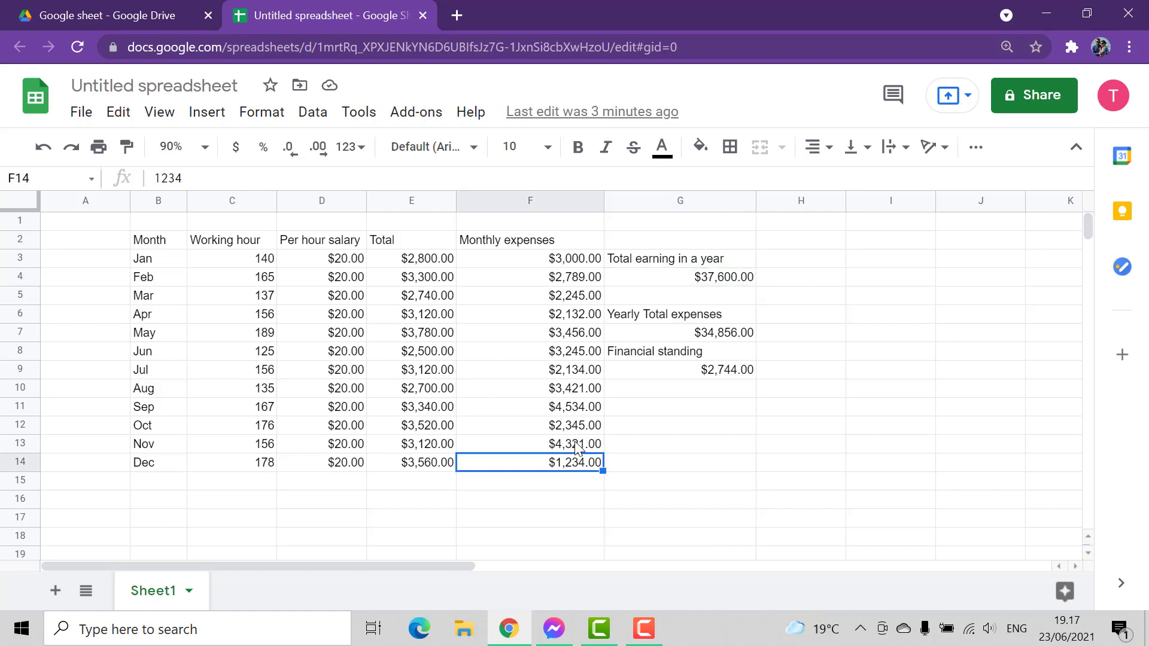
{"action": "left_click", "coordinate": [718, 277]}
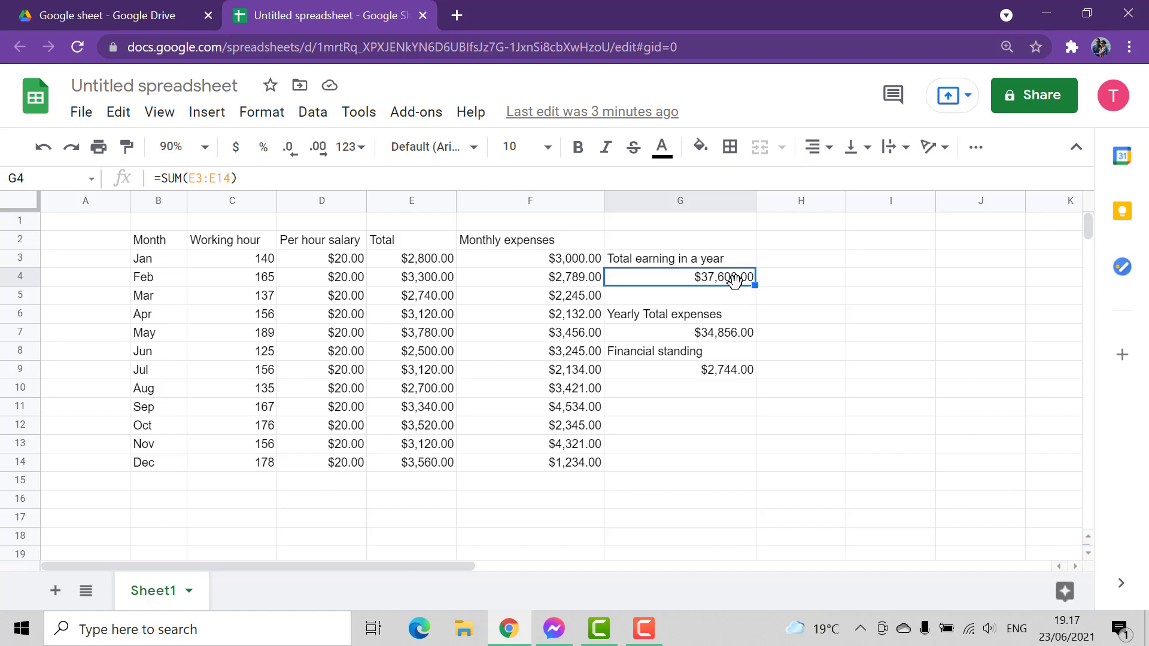
Step: Examine the Yearly Total expenses formula in G7 and the first and last monthly expenses, F3 and F14
{"action": "left_click", "coordinate": [723, 322]}
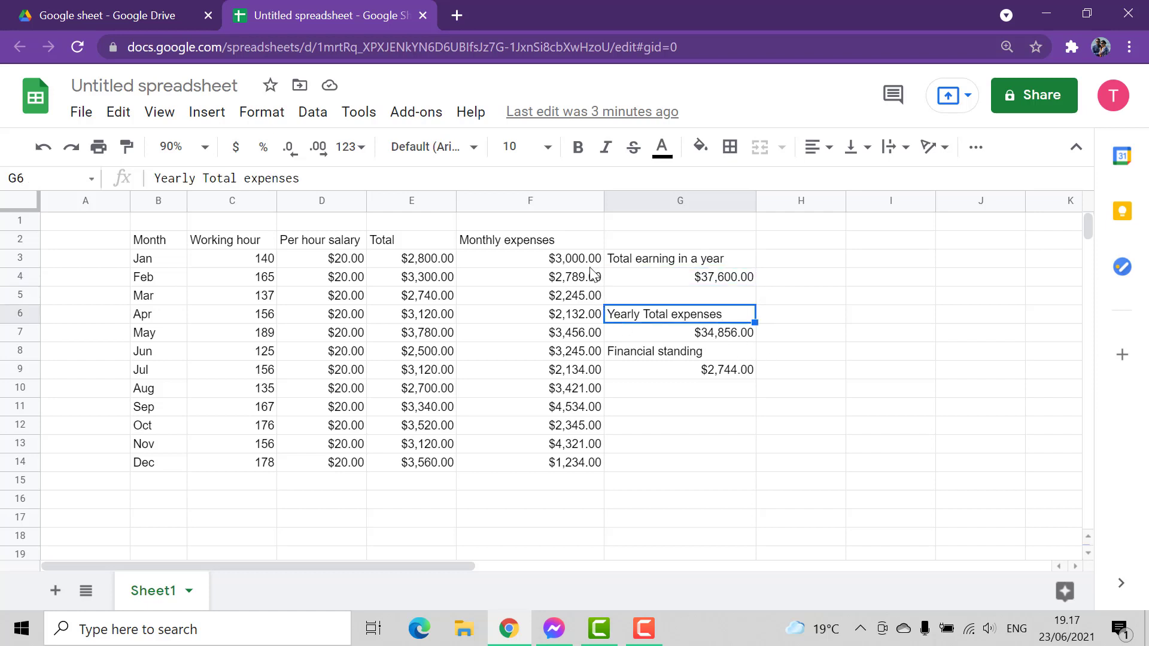
{"action": "left_click", "coordinate": [568, 263]}
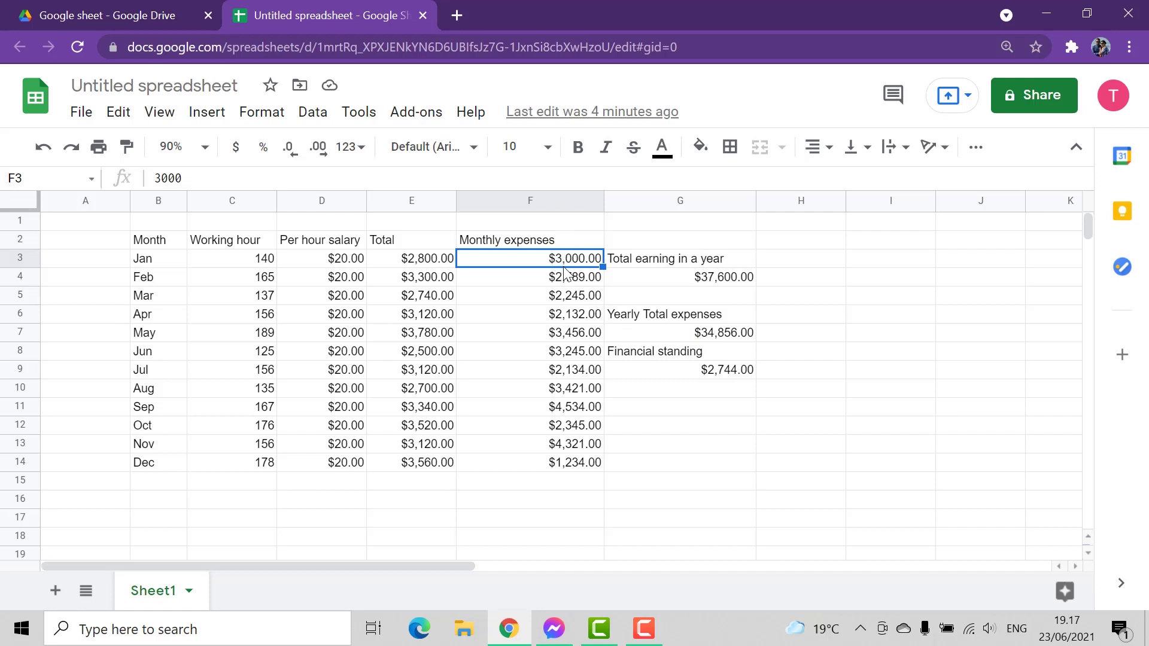
{"action": "left_click", "coordinate": [559, 470]}
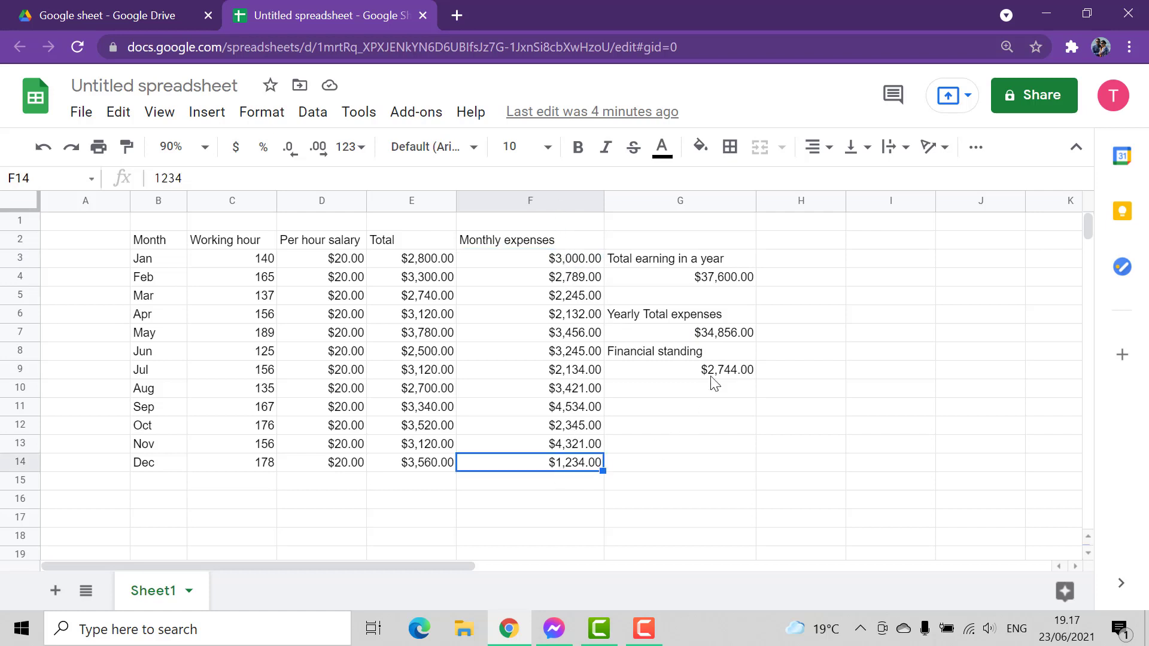
{"action": "left_click", "coordinate": [715, 337]}
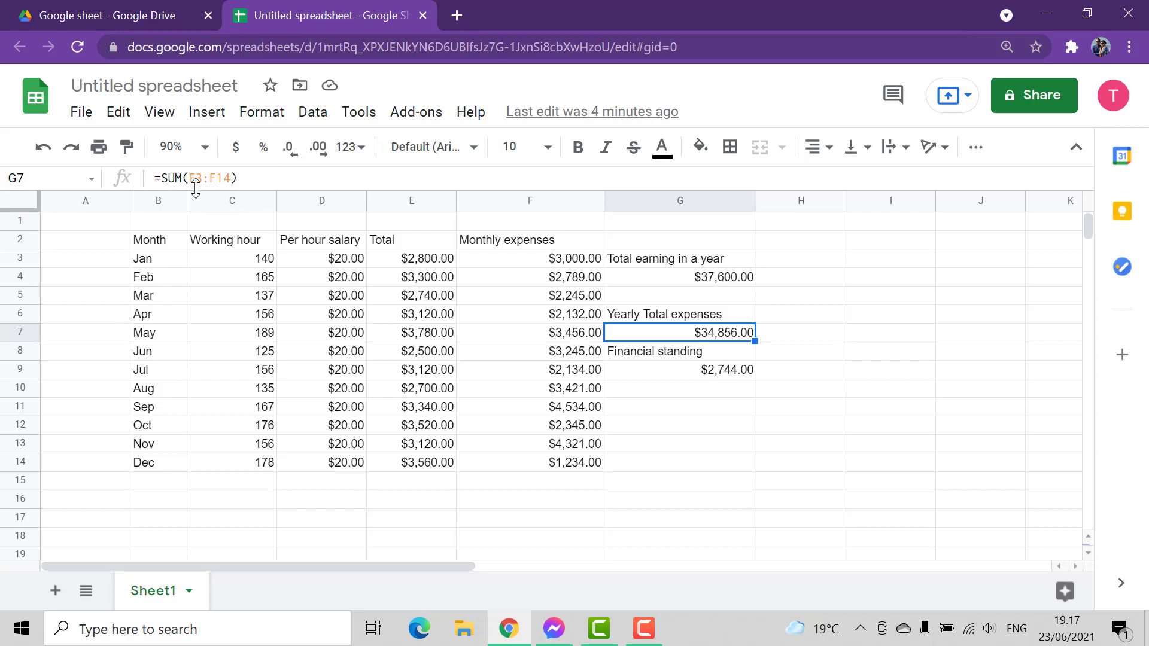
Step: Set the sheet zoom to 125% and show the yearly summary figures in column G
{"action": "left_click", "coordinate": [205, 147]}
{"action": "left_click", "coordinate": [183, 309]}
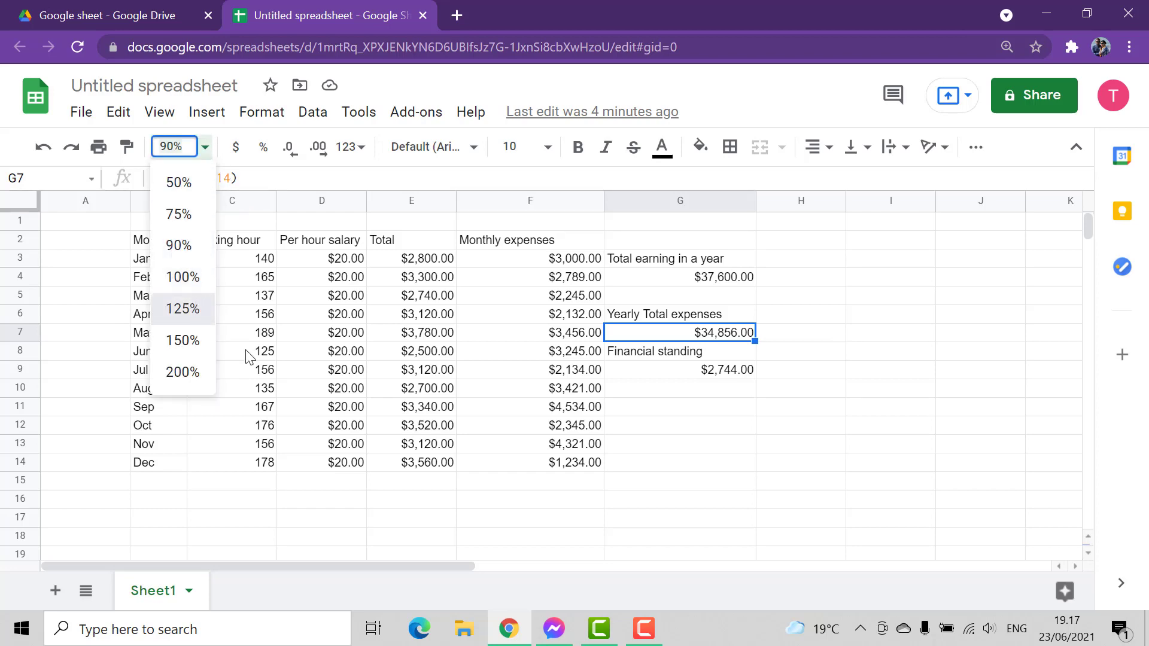
{"action": "left_click_drag", "start_coordinate": [332, 564], "coordinate": [467, 576]}
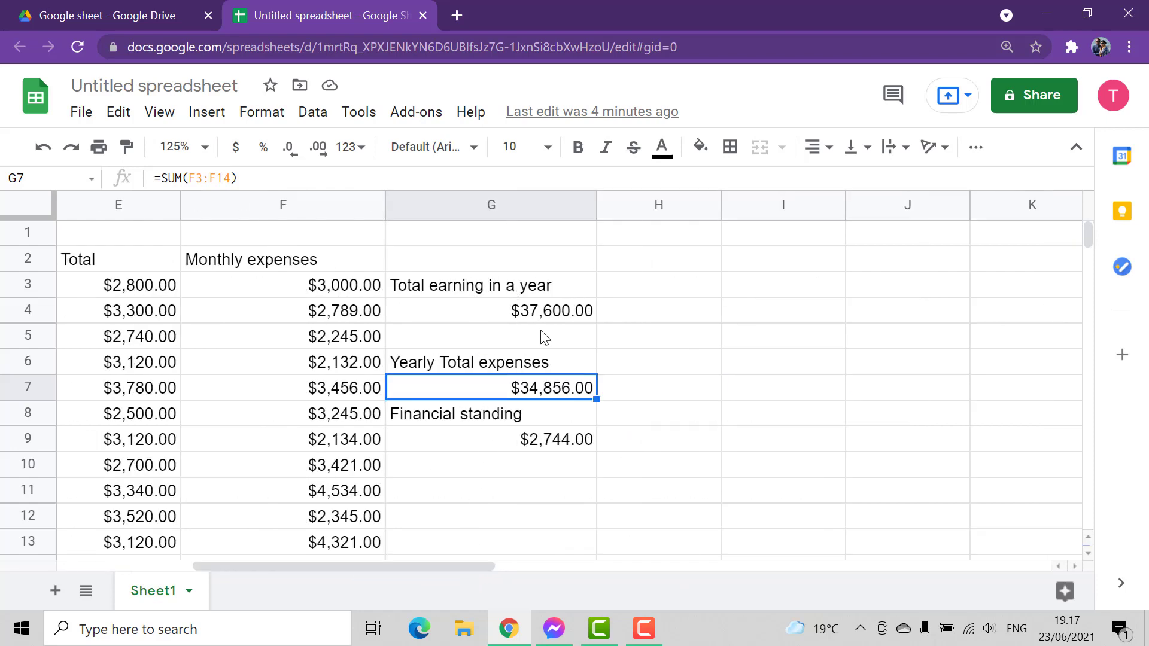
Step: Examine the Financial standing formula in G9 together with the yearly earning and expenses cells it uses, G4 and G7
{"action": "scroll", "coordinate": [577, 339], "scroll_direction": "down", "scroll_amount": 1}
{"action": "scroll", "coordinate": [579, 342], "scroll_direction": "up", "scroll_amount": 1}
{"action": "left_click", "coordinate": [506, 419]}
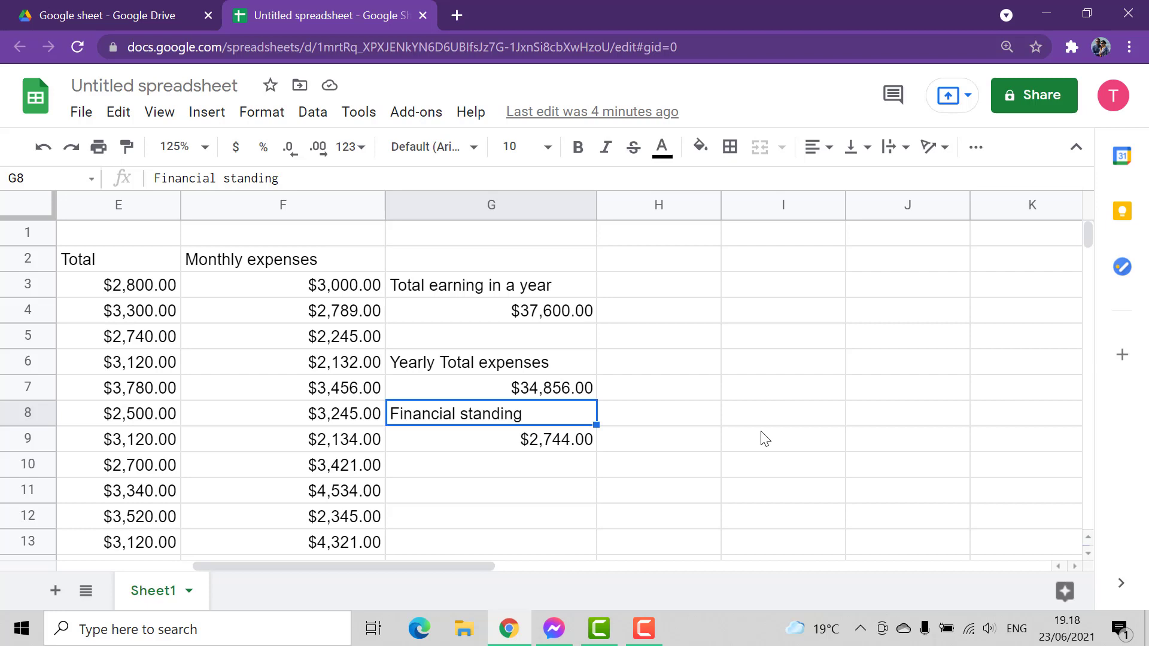
{"action": "left_click", "coordinate": [551, 321]}
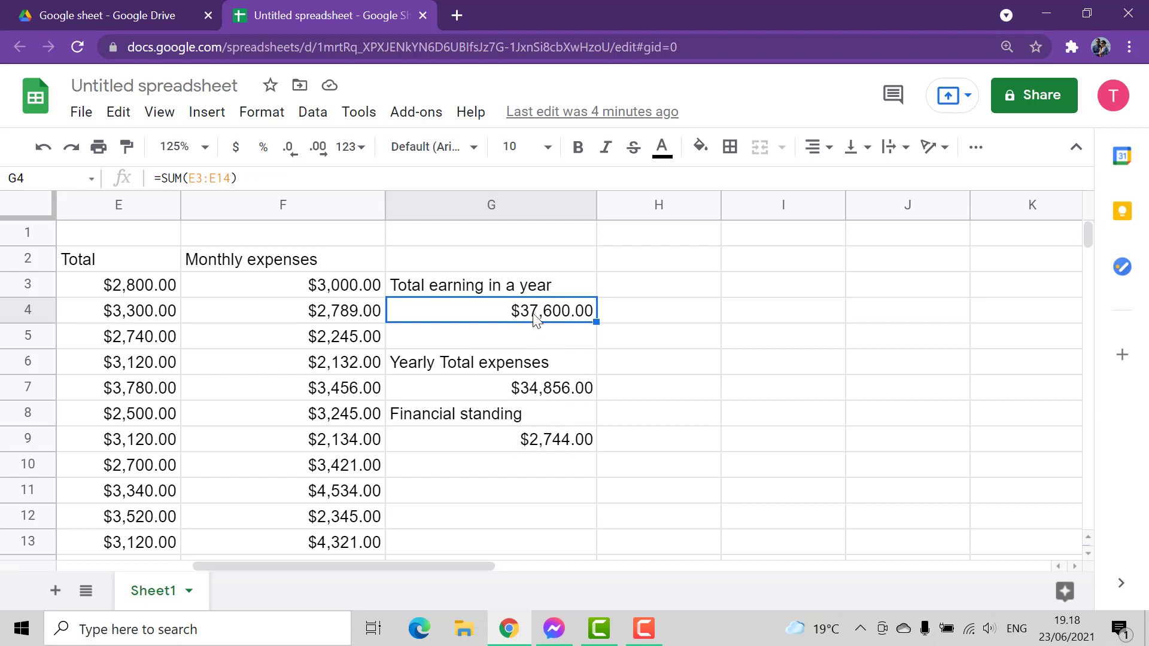
{"action": "left_click", "coordinate": [541, 395]}
{"action": "left_click", "coordinate": [544, 445]}
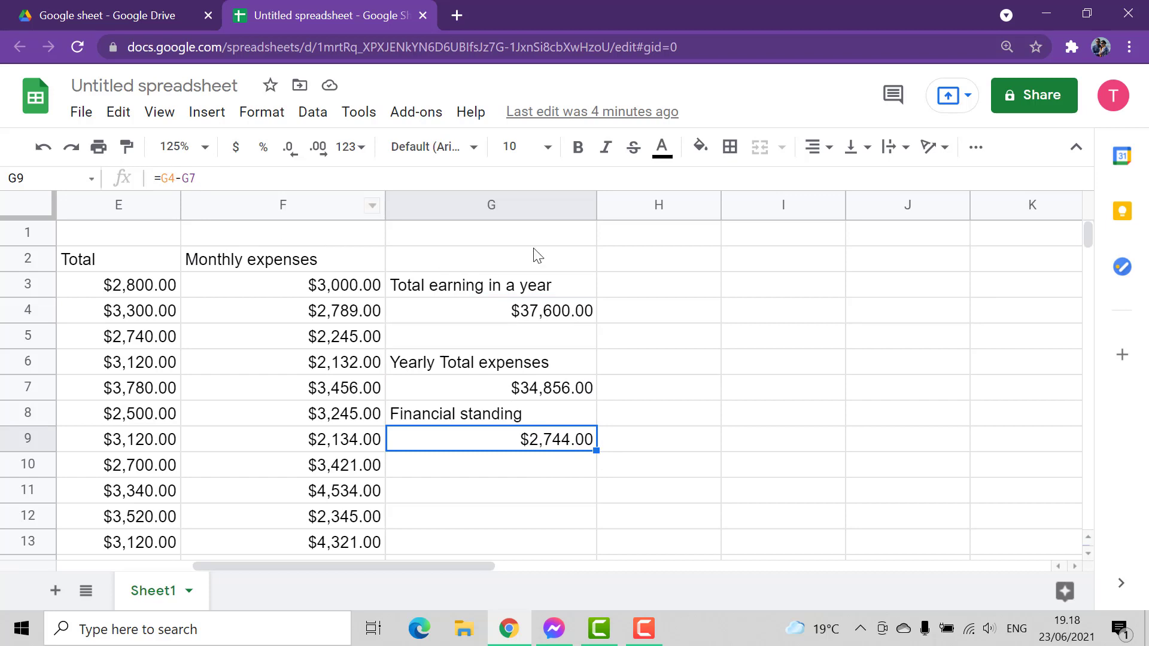
{"action": "left_click", "coordinate": [494, 312]}
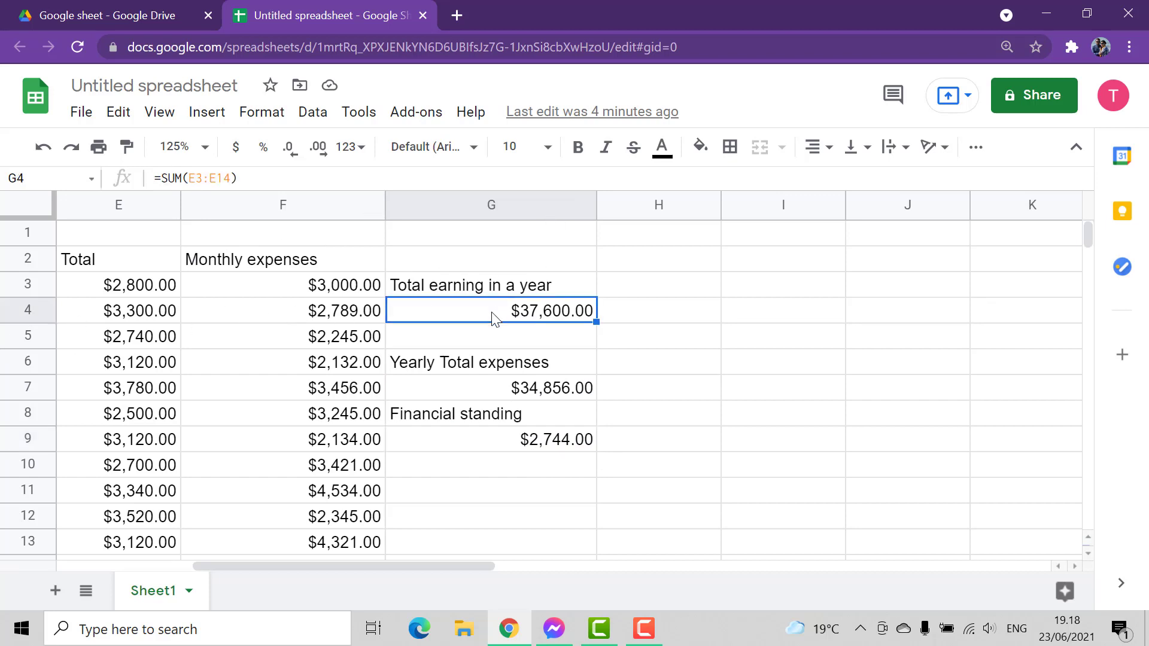
{"action": "left_click", "coordinate": [540, 440]}
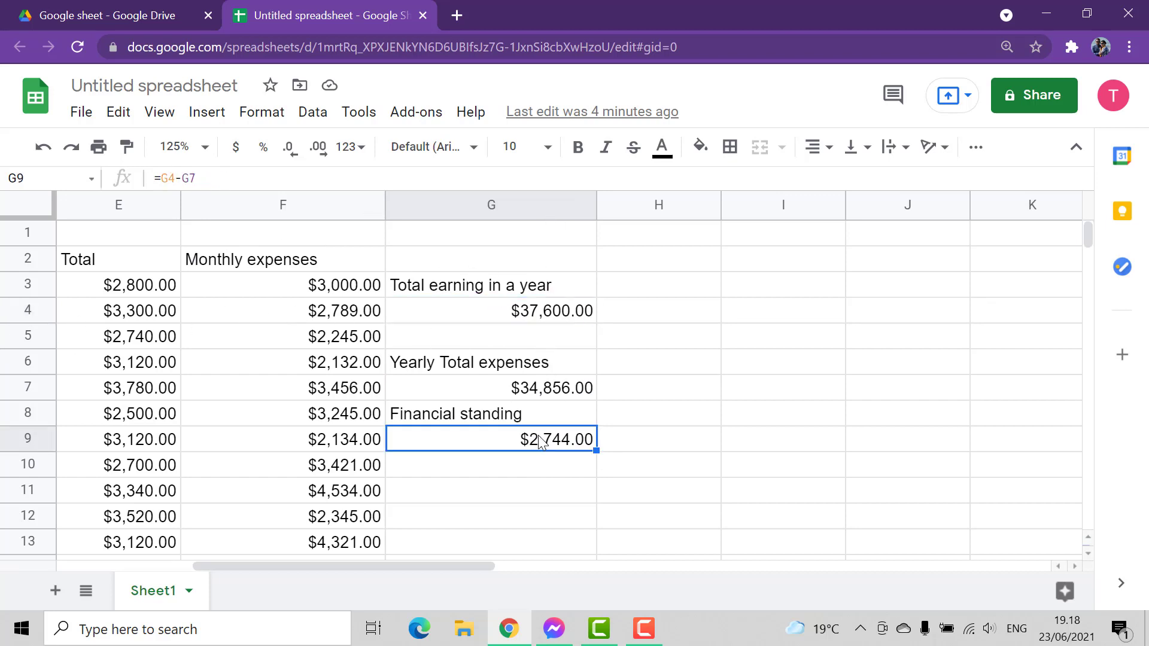
{"action": "left_click", "coordinate": [538, 392]}
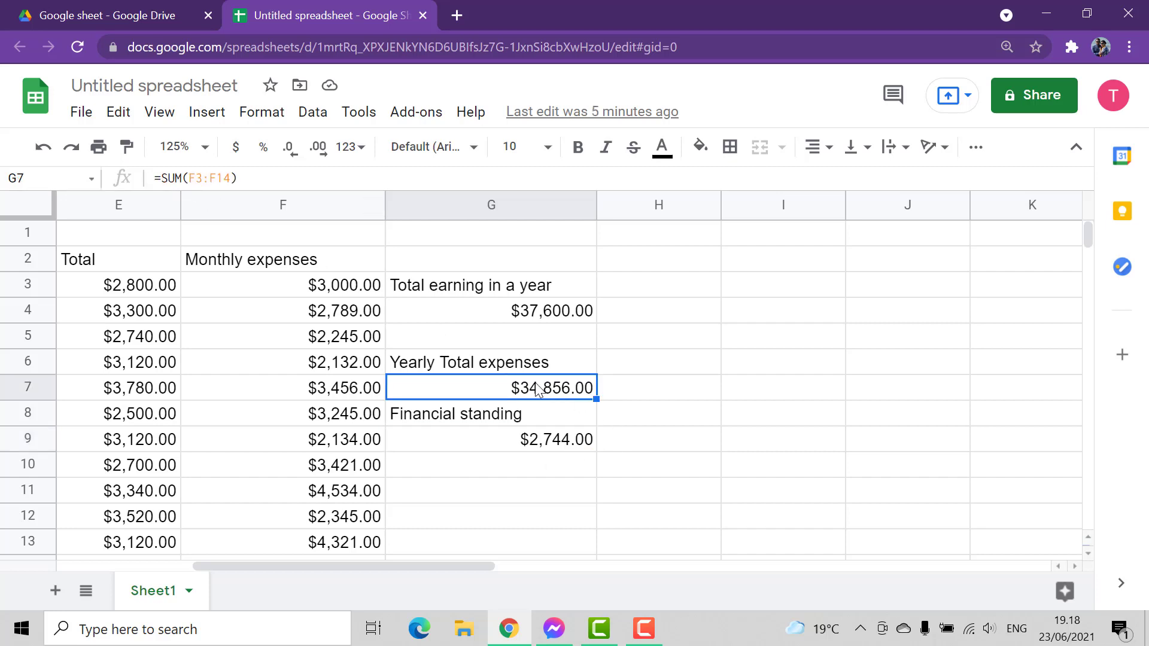
{"action": "left_click", "coordinate": [550, 444]}
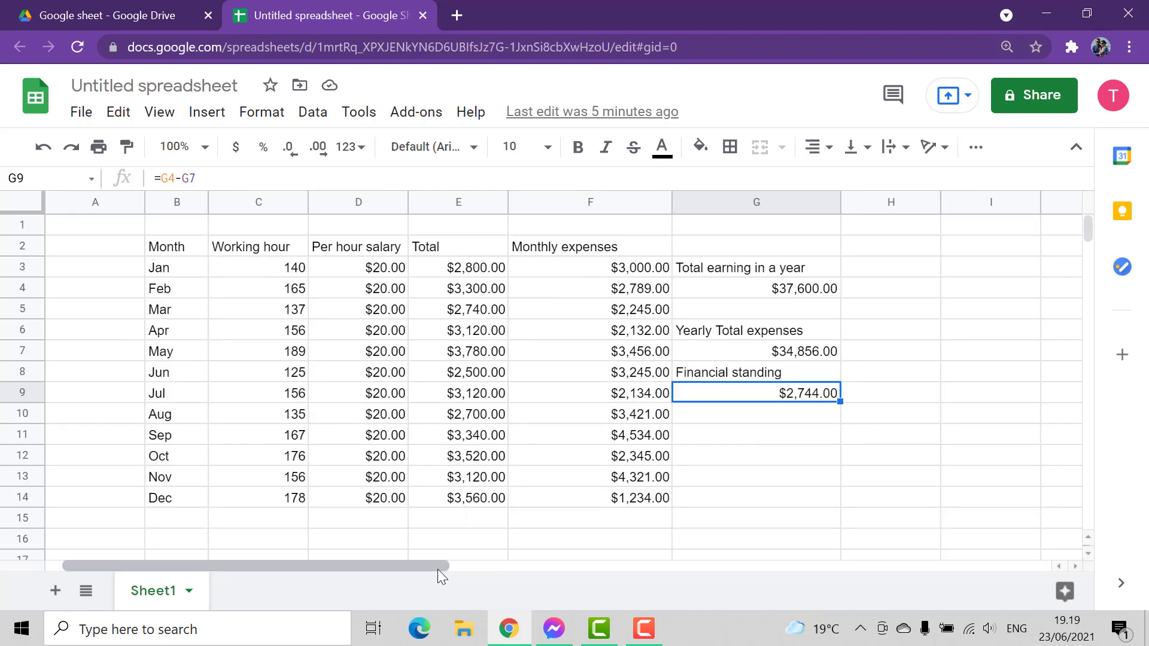
Step: Set the July working hours in C9 to 0
{"action": "left_click_drag", "start_coordinate": [437, 566], "coordinate": [408, 565]}
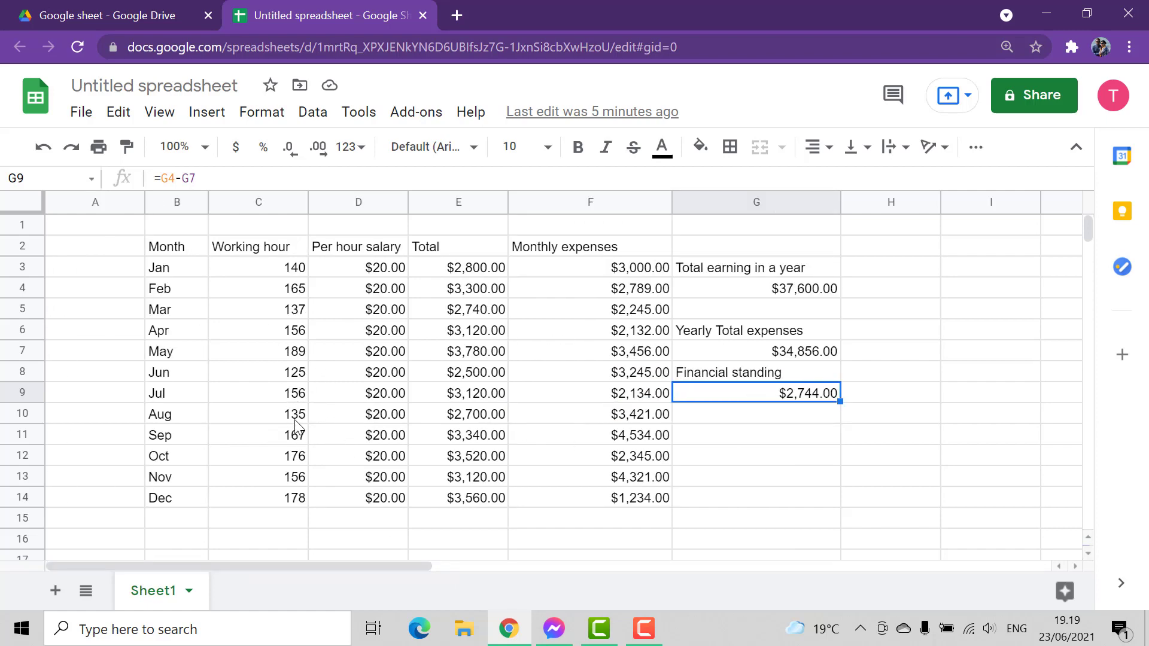
{"action": "left_click", "coordinate": [303, 392]}
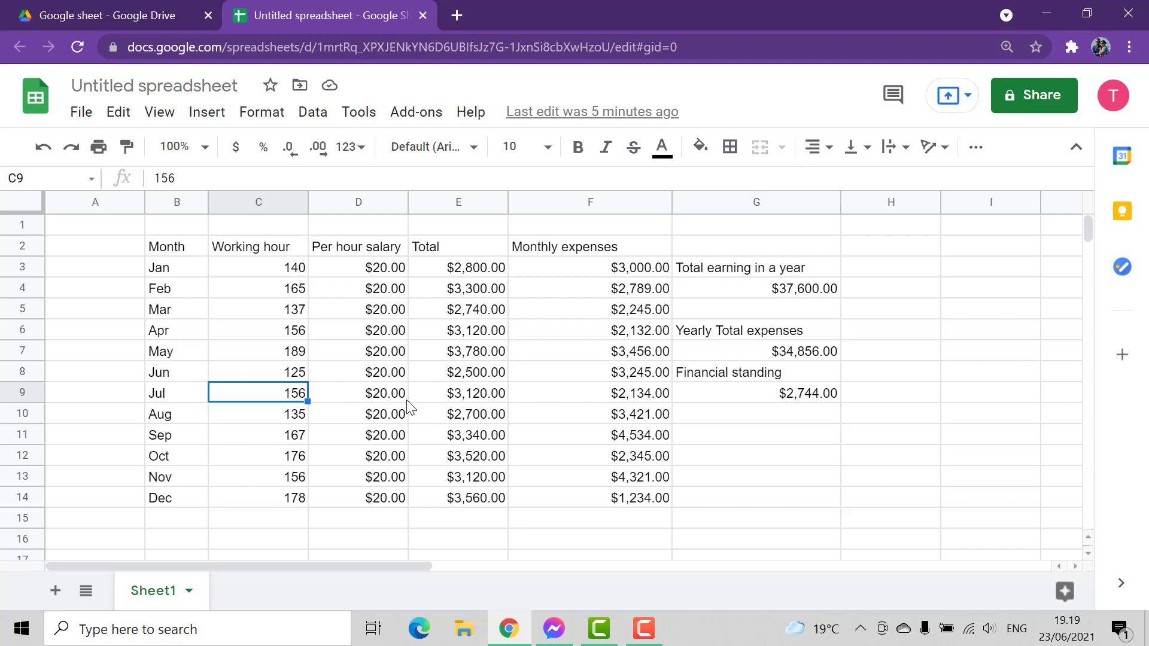
{"action": "type", "text": "0"}
{"action": "left_click", "coordinate": [738, 476]}
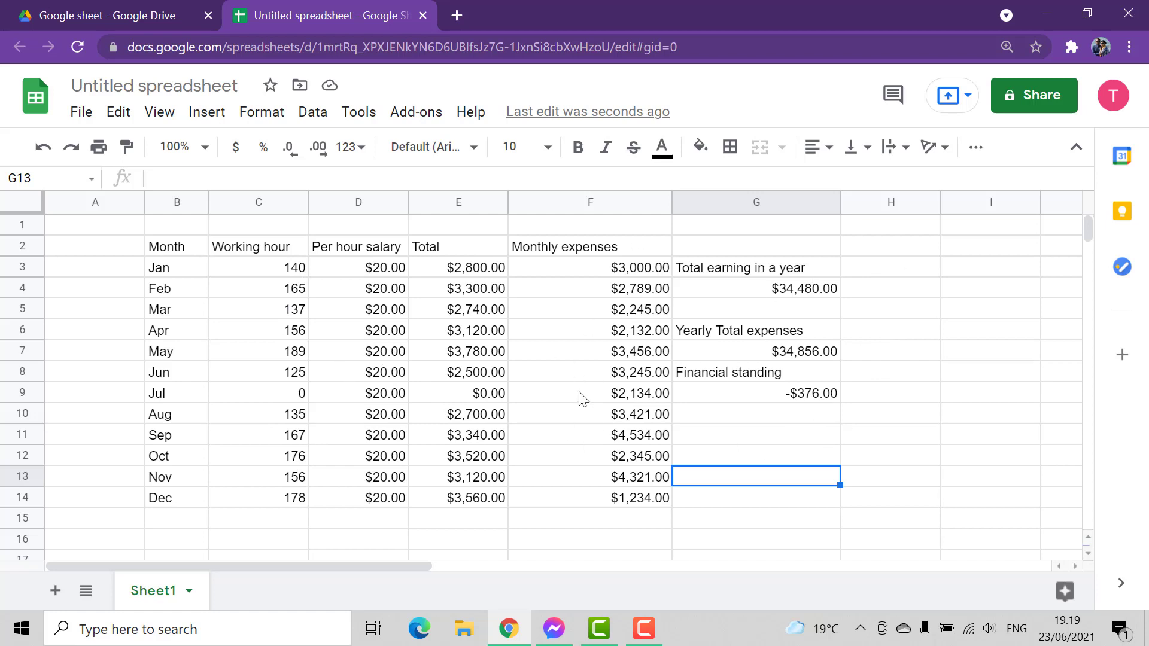
Step: Set the March working hours in C5 to 155 and check the Financial standing cell G9
{"action": "left_click", "coordinate": [300, 312]}
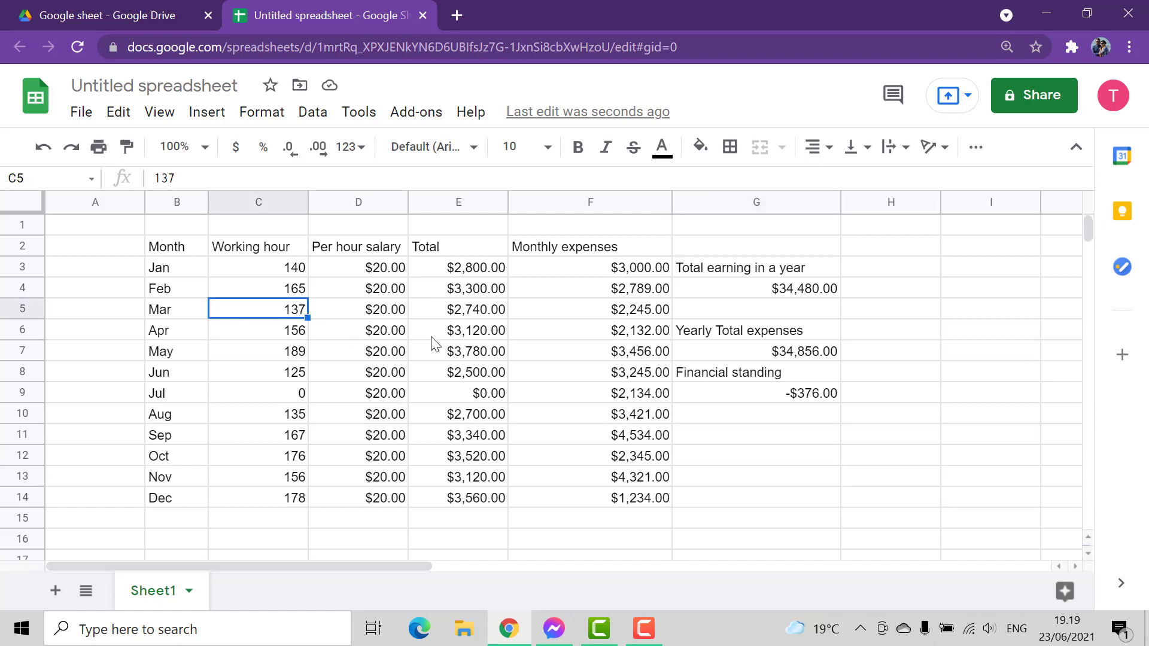
{"action": "left_click", "coordinate": [784, 392]}
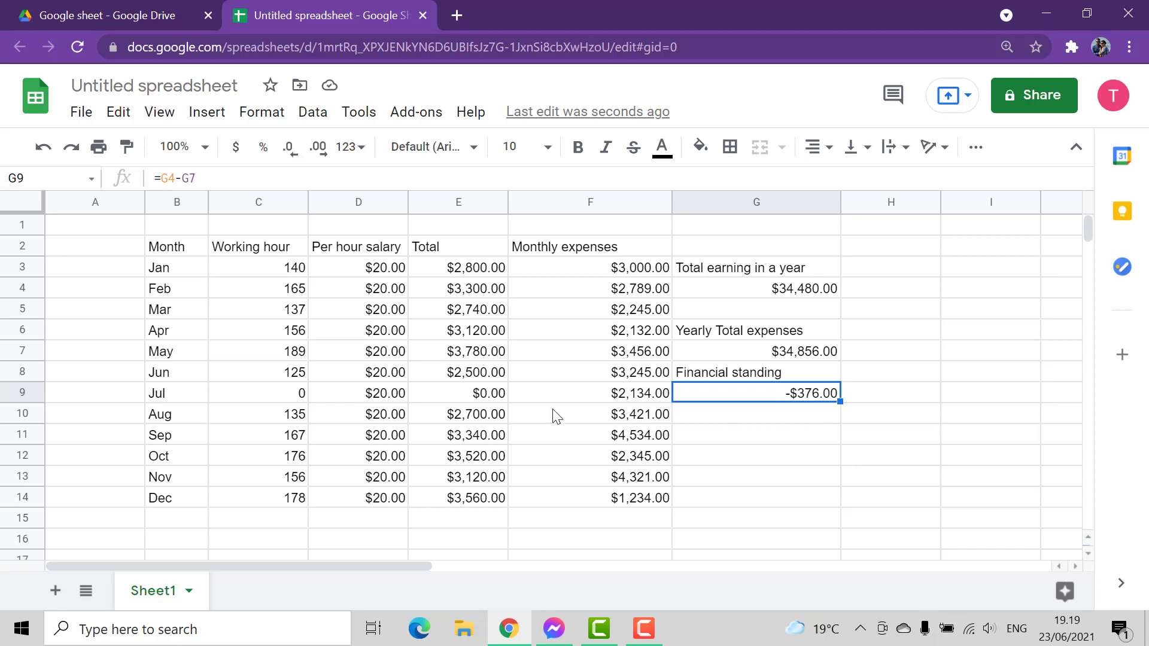
{"action": "left_click", "coordinate": [299, 315]}
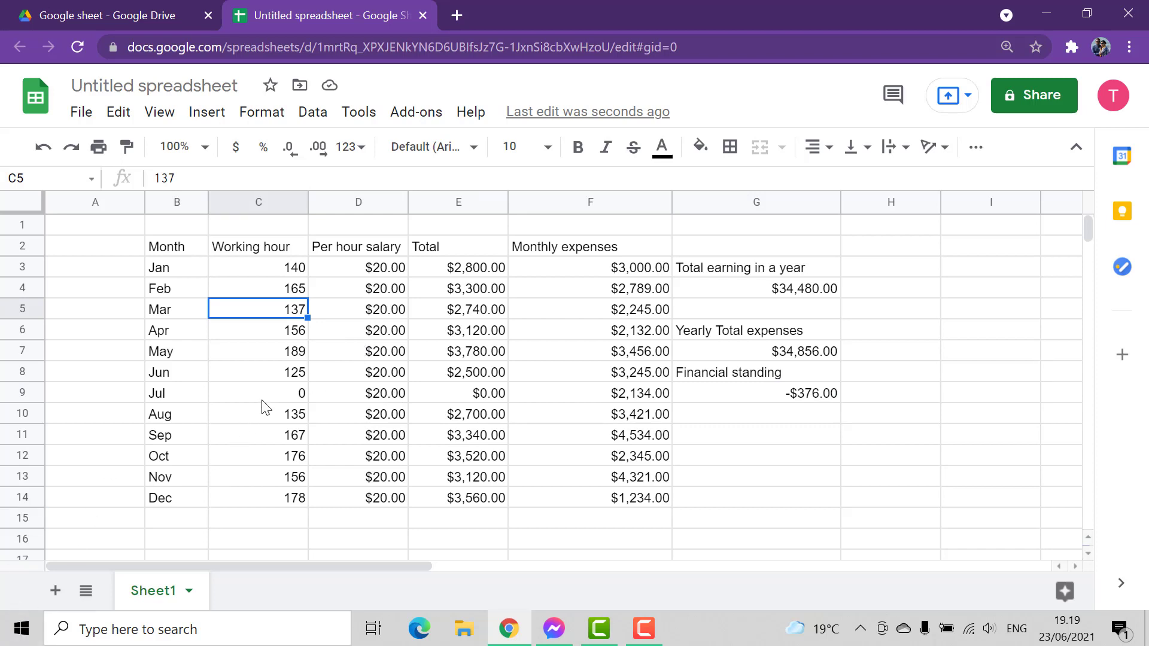
{"action": "double_click", "coordinate": [304, 311]}
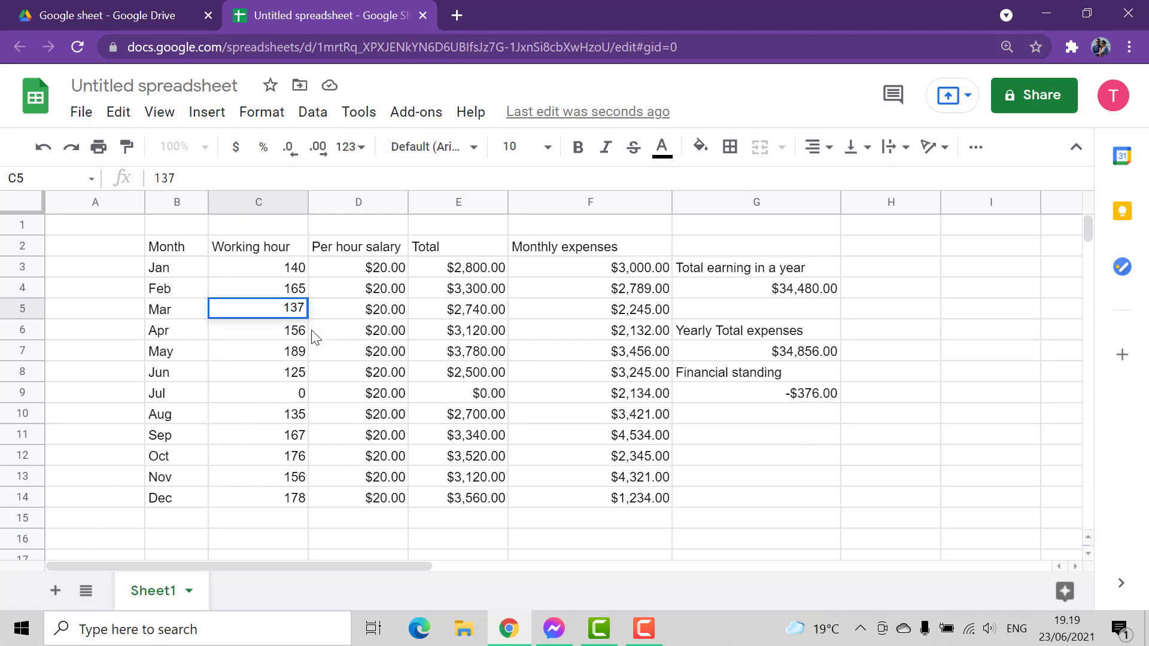
{"action": "key", "text": "BackSpace"}
{"action": "key", "text": "BackSpace"}
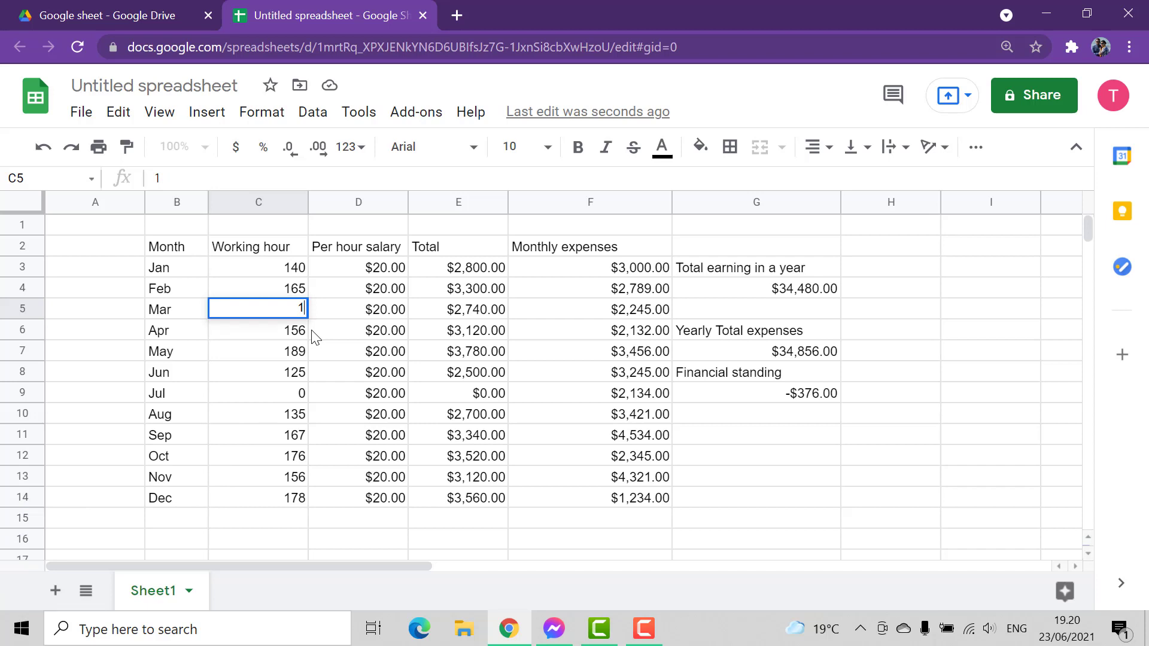
{"action": "type", "text": "155"}
{"action": "key", "text": "BackSpace"}
{"action": "key", "text": "BackSpace"}
{"action": "key", "text": "BackSpace"}
{"action": "type", "text": "55"}
{"action": "key", "text": "Return"}
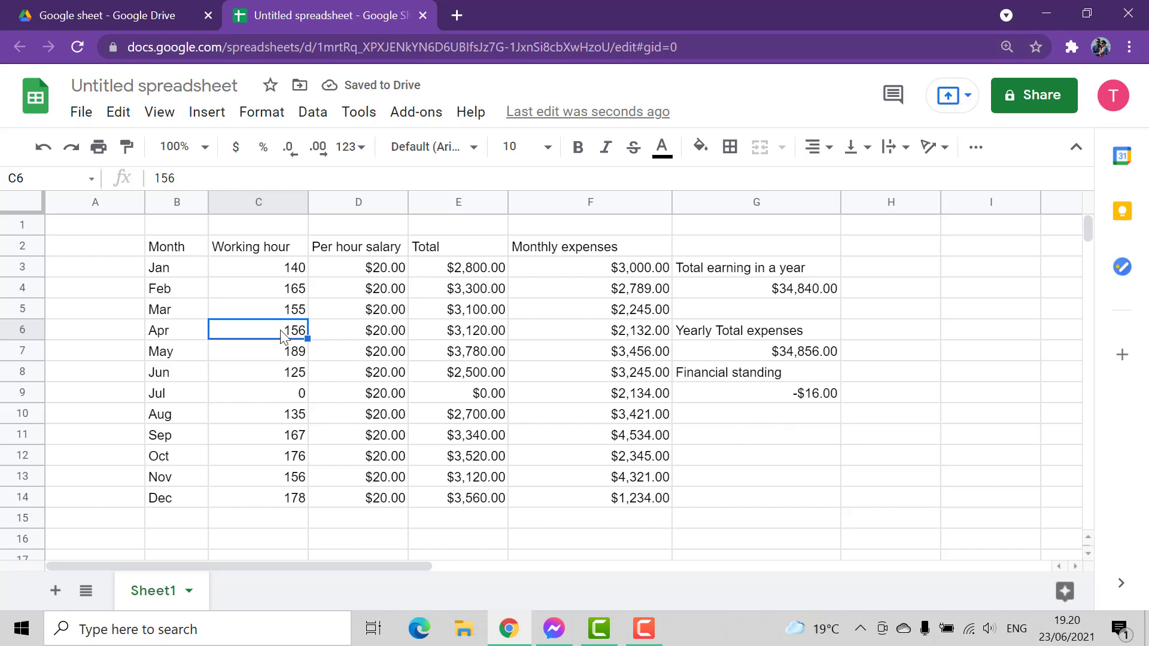
{"action": "left_click", "coordinate": [823, 399]}
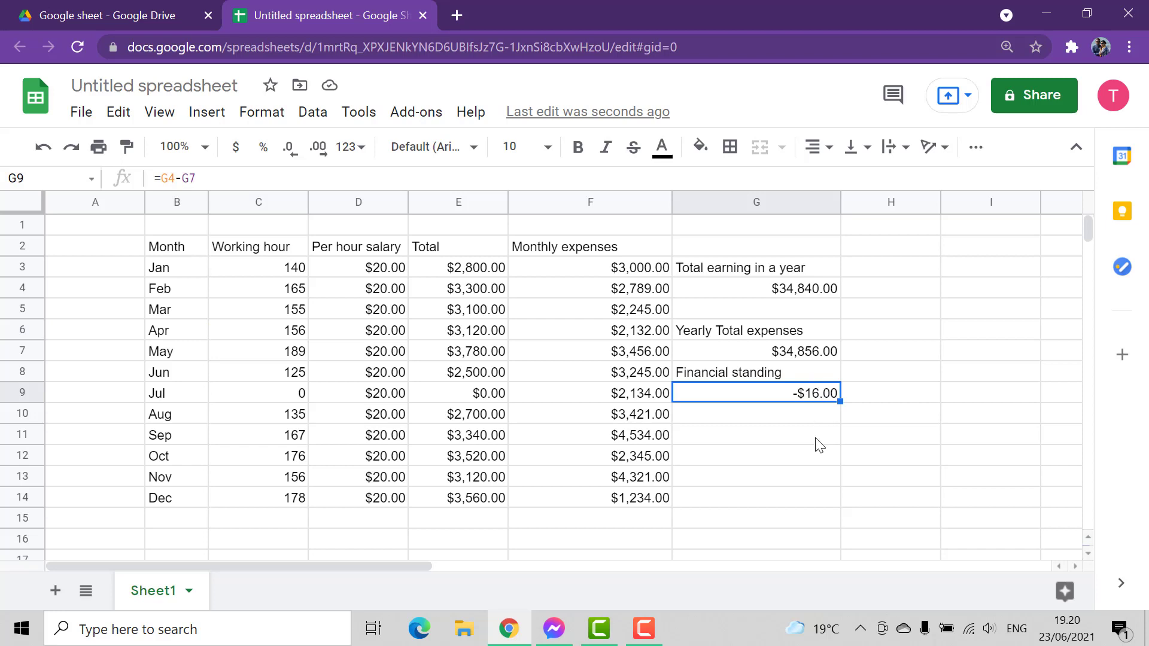
Step: Set the August working hours in C10 to 160 and check the Financial standing cell G9
{"action": "left_click", "coordinate": [301, 462]}
{"action": "left_click", "coordinate": [302, 417]}
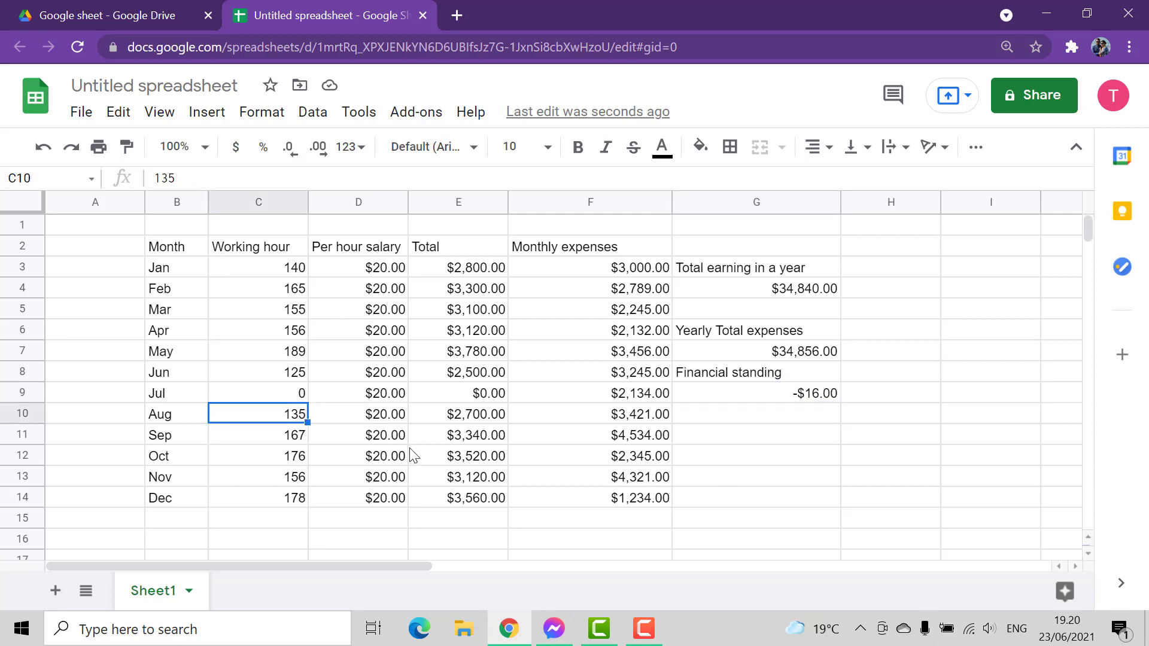
{"action": "type", "text": "160"}
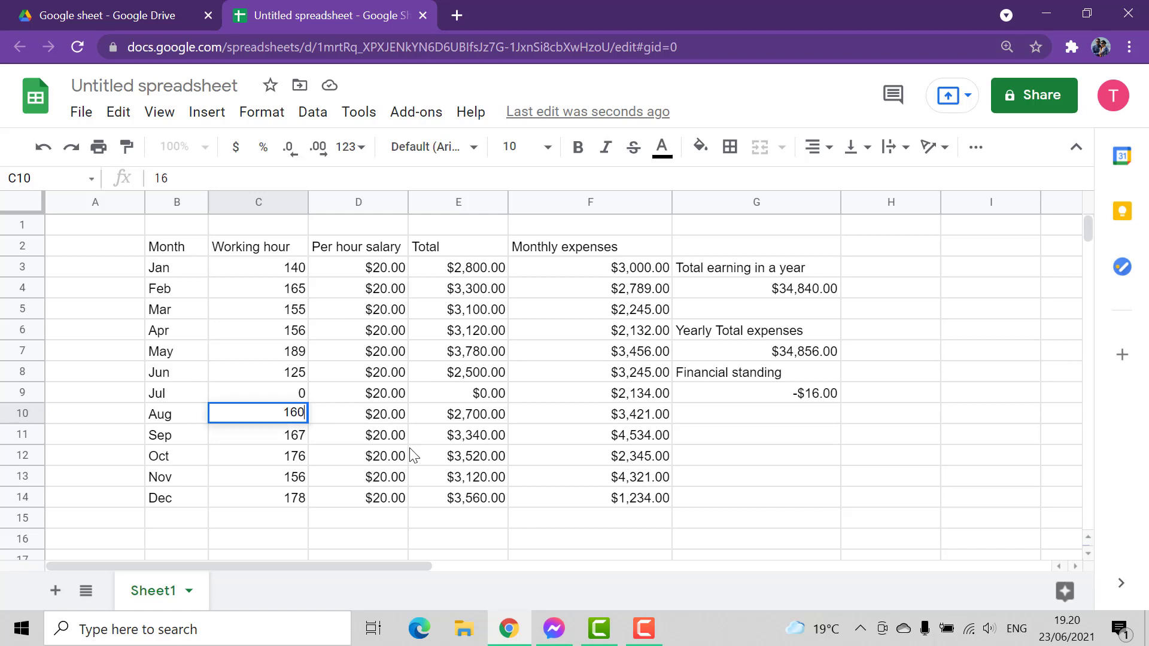
{"action": "key", "text": "Return"}
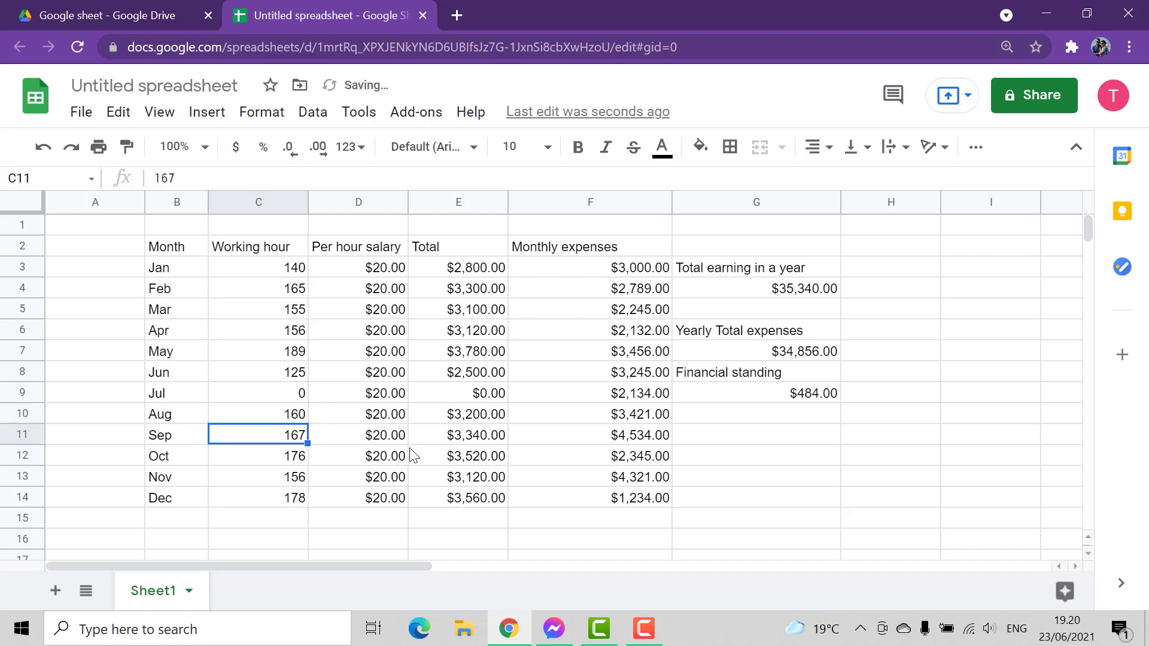
{"action": "left_click", "coordinate": [807, 400]}
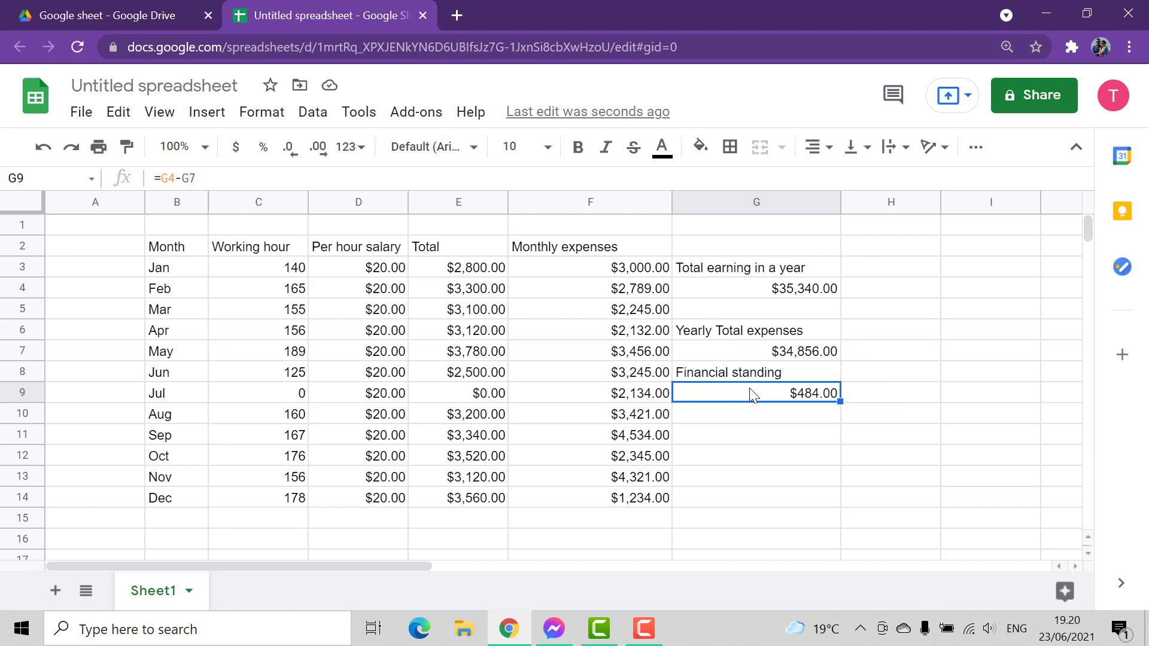
Step: Set the January per hour salary in D3 to 35 and check the Financial standing cell G9
{"action": "left_click", "coordinate": [397, 272]}
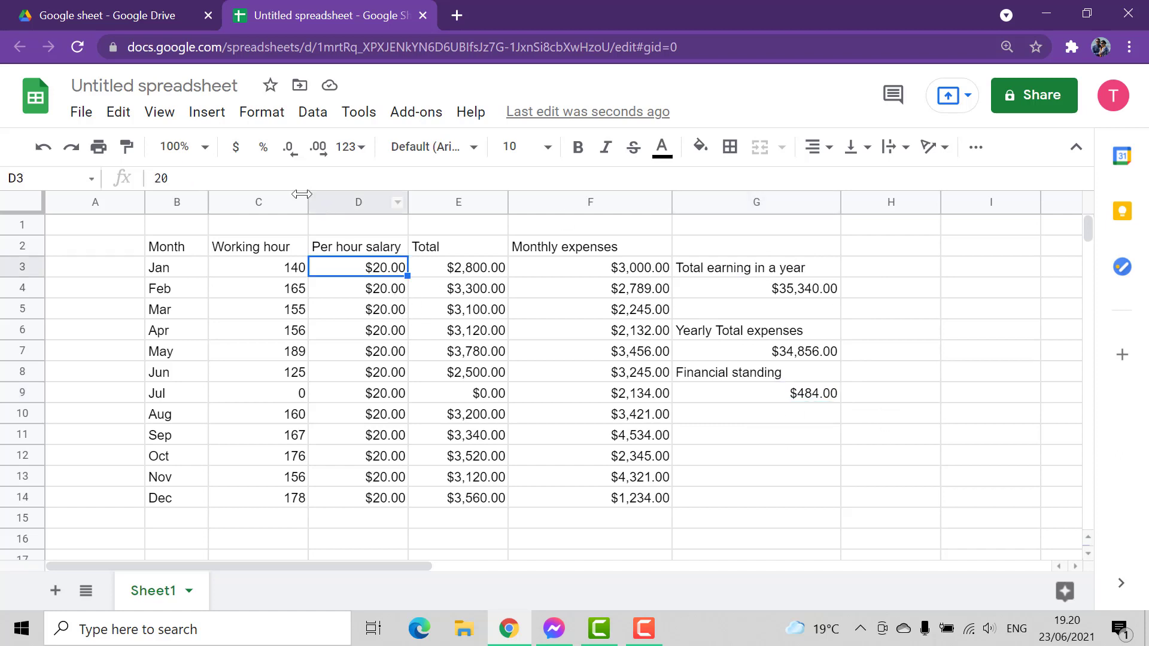
{"action": "left_click", "coordinate": [239, 175]}
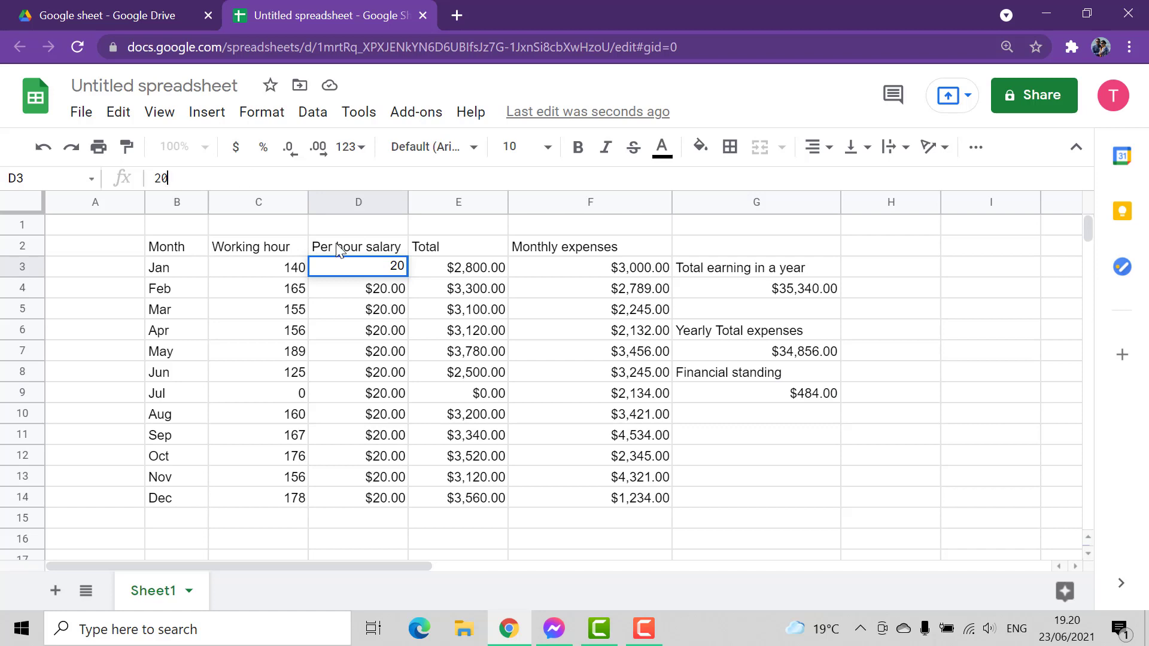
{"action": "key", "text": "BackSpace"}
{"action": "key", "text": "BackSpace"}
{"action": "type", "text": "35"}
{"action": "key", "text": "Return"}
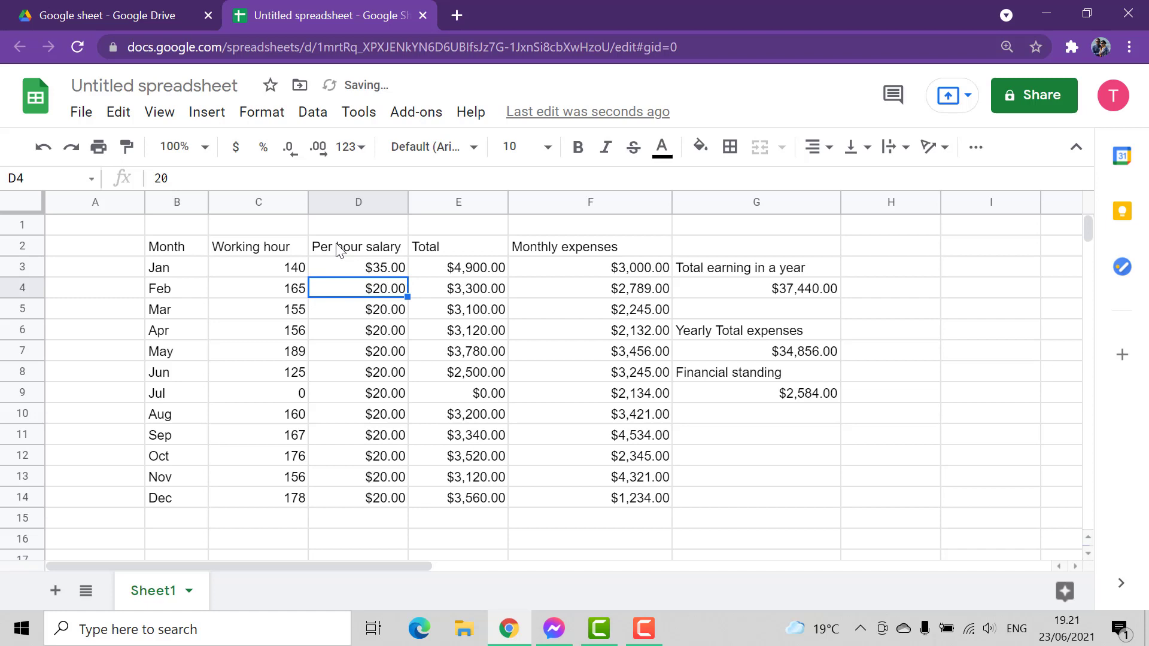
{"action": "left_click", "coordinate": [797, 400]}
Step: Set the per hour salary to 45 for July in D9 and for September in D11
{"action": "left_click", "coordinate": [400, 400]}
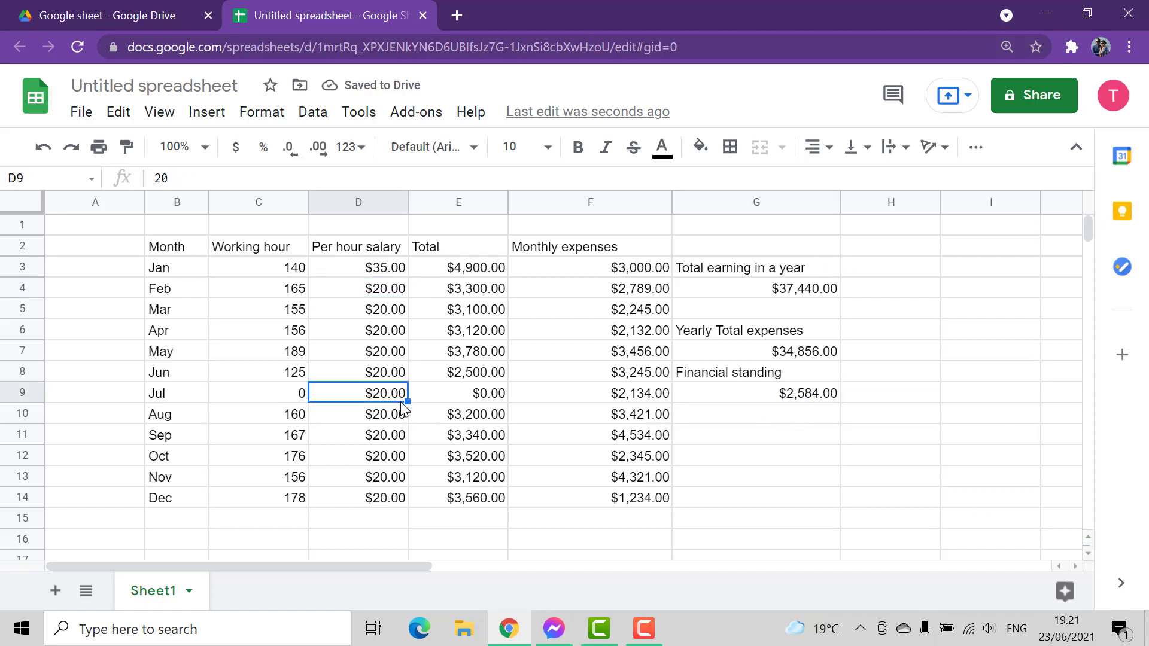
{"action": "type", "text": "45"}
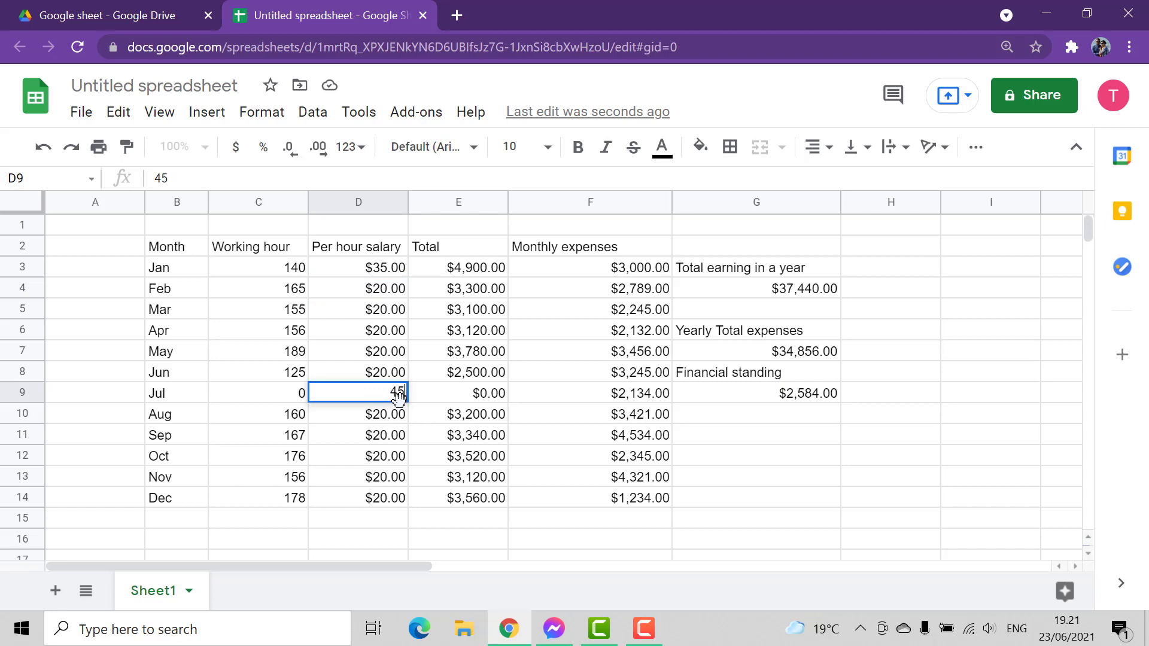
{"action": "key", "text": "Return"}
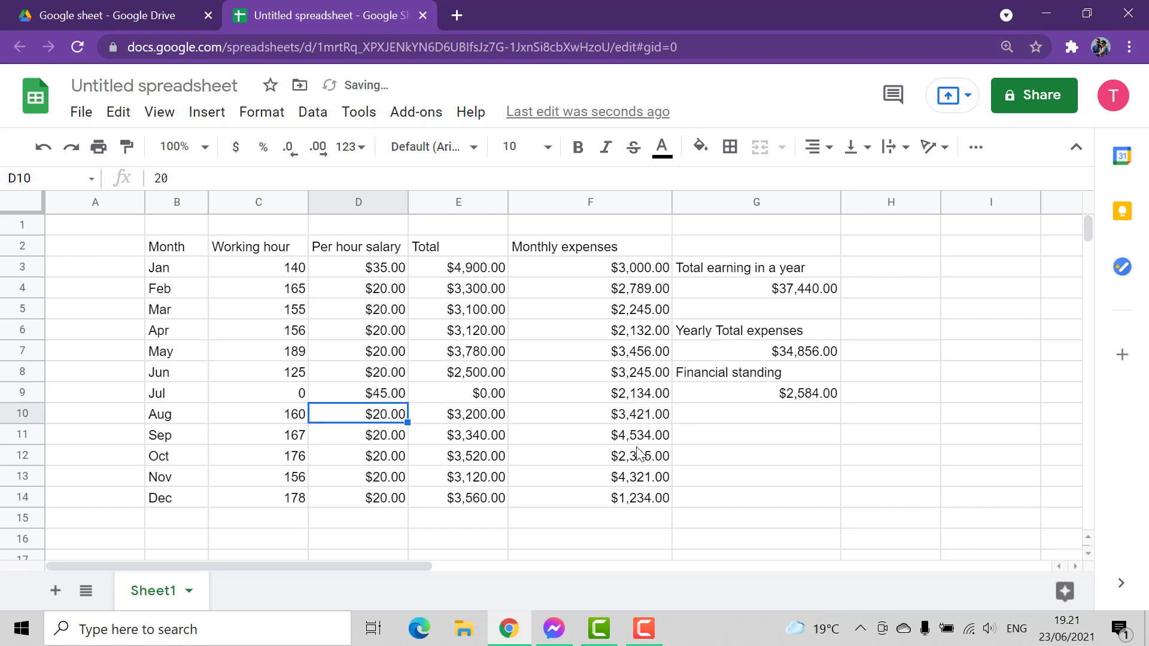
{"action": "left_click", "coordinate": [769, 397]}
{"action": "left_click", "coordinate": [379, 432]}
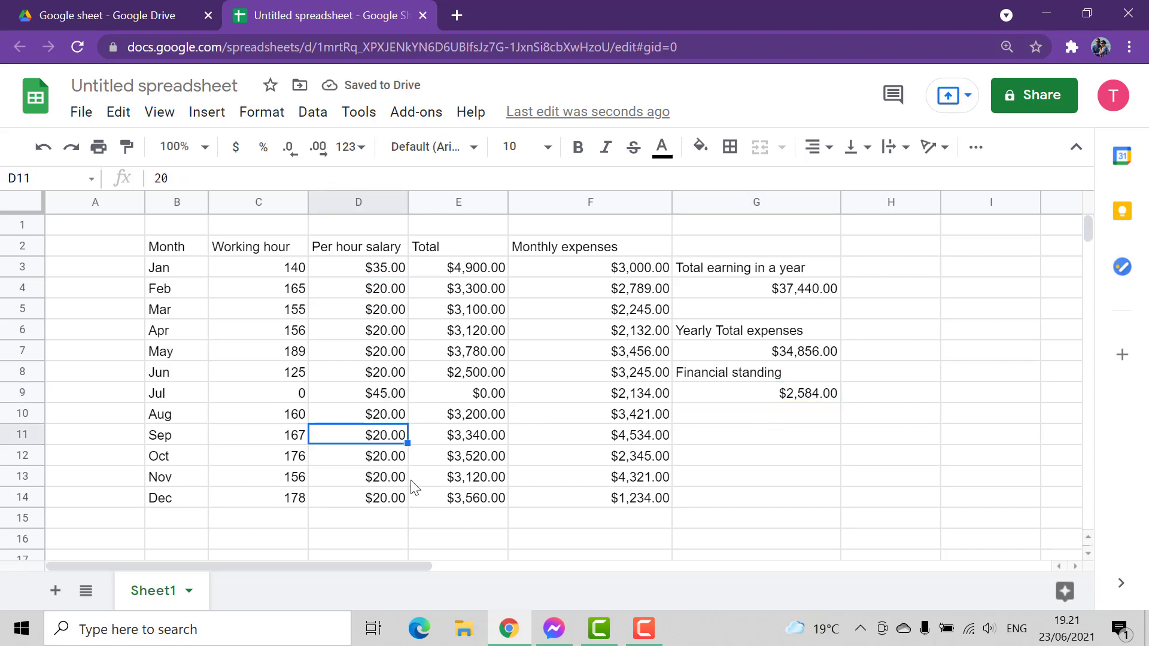
{"action": "type", "text": "45"}
{"action": "key", "text": "Return"}
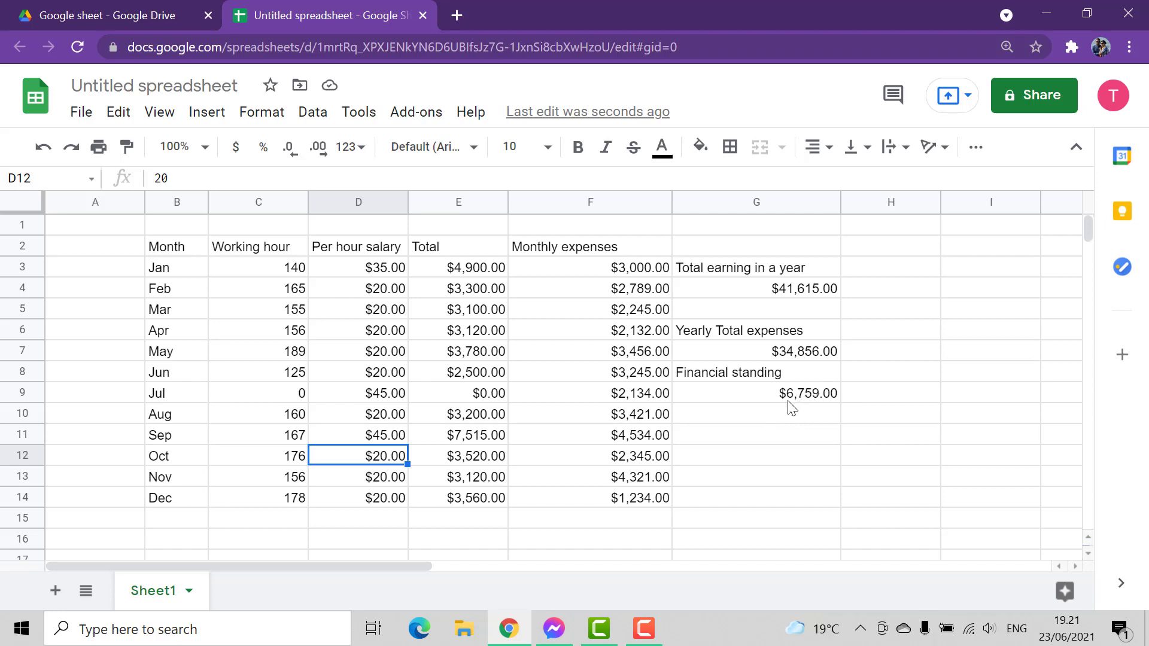
Step: Set the July monthly expenses in F9 to 7,800
{"action": "left_click", "coordinate": [646, 395]}
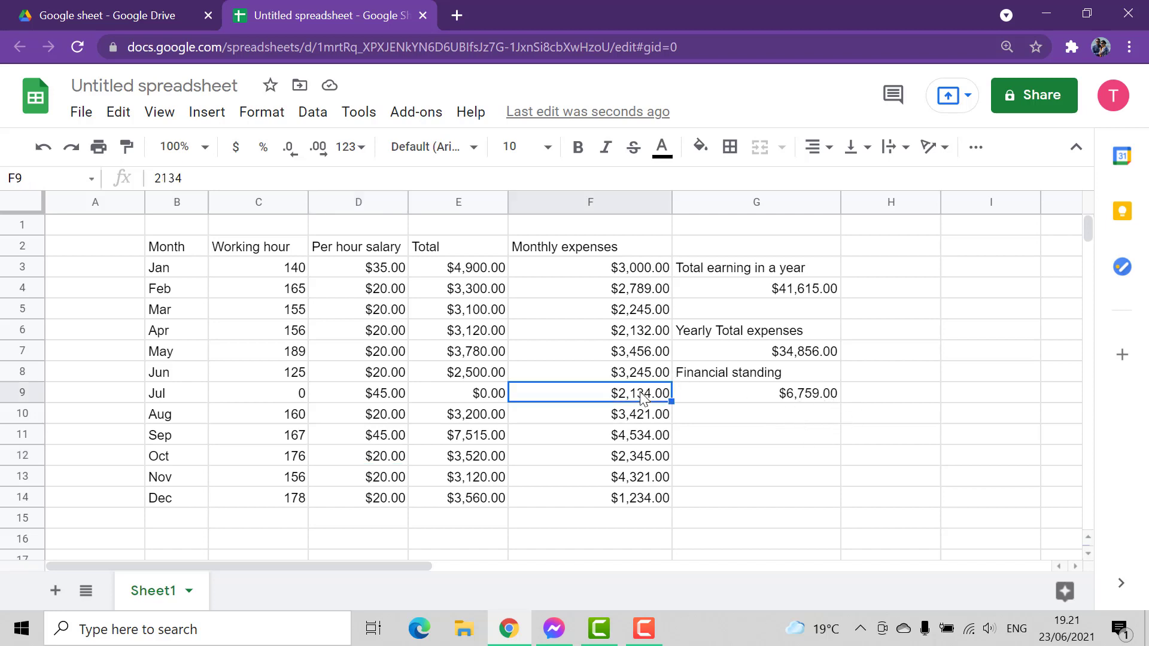
{"action": "left_click", "coordinate": [649, 439]}
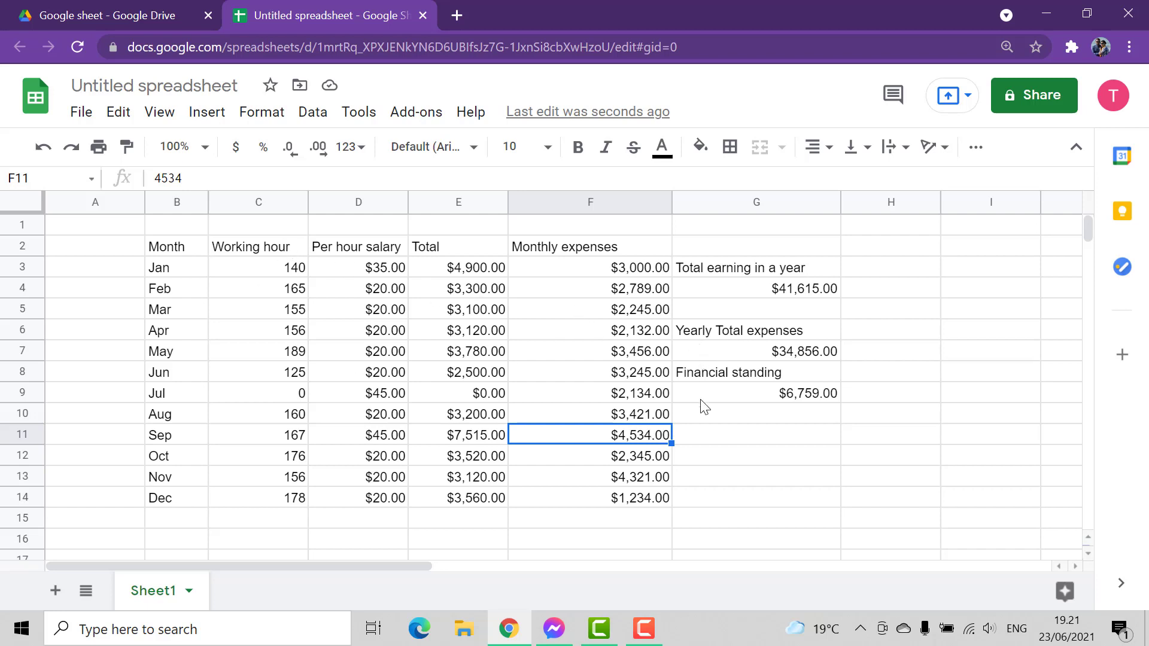
{"action": "left_click", "coordinate": [646, 398]}
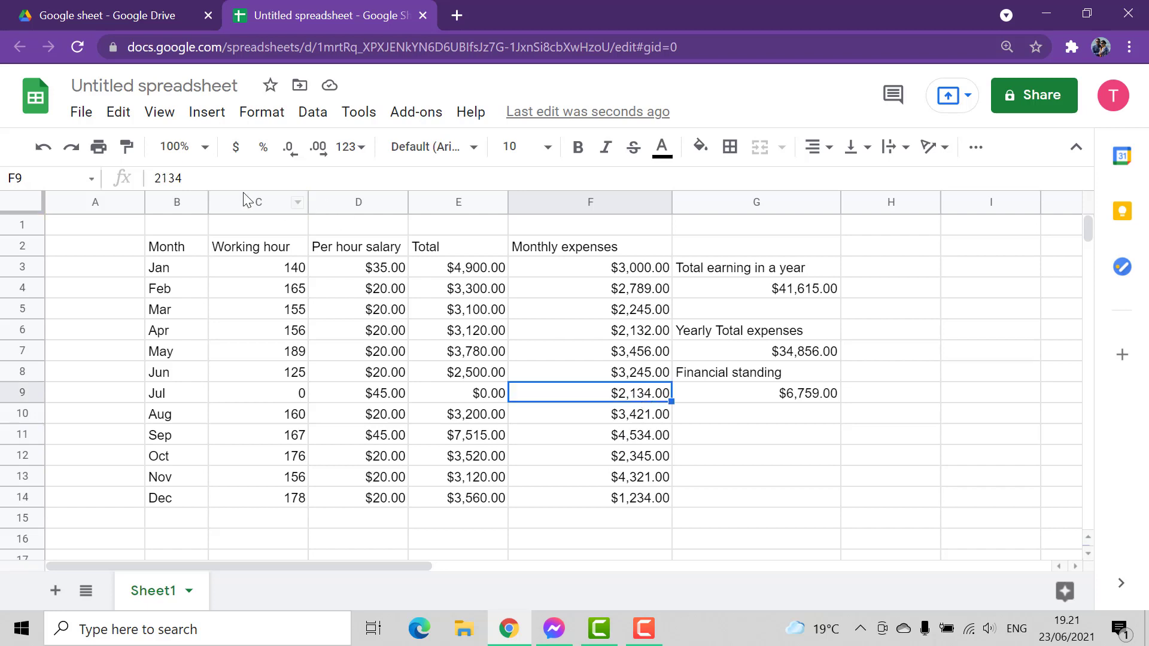
{"action": "left_click_drag", "start_coordinate": [223, 178], "coordinate": [86, 160]}
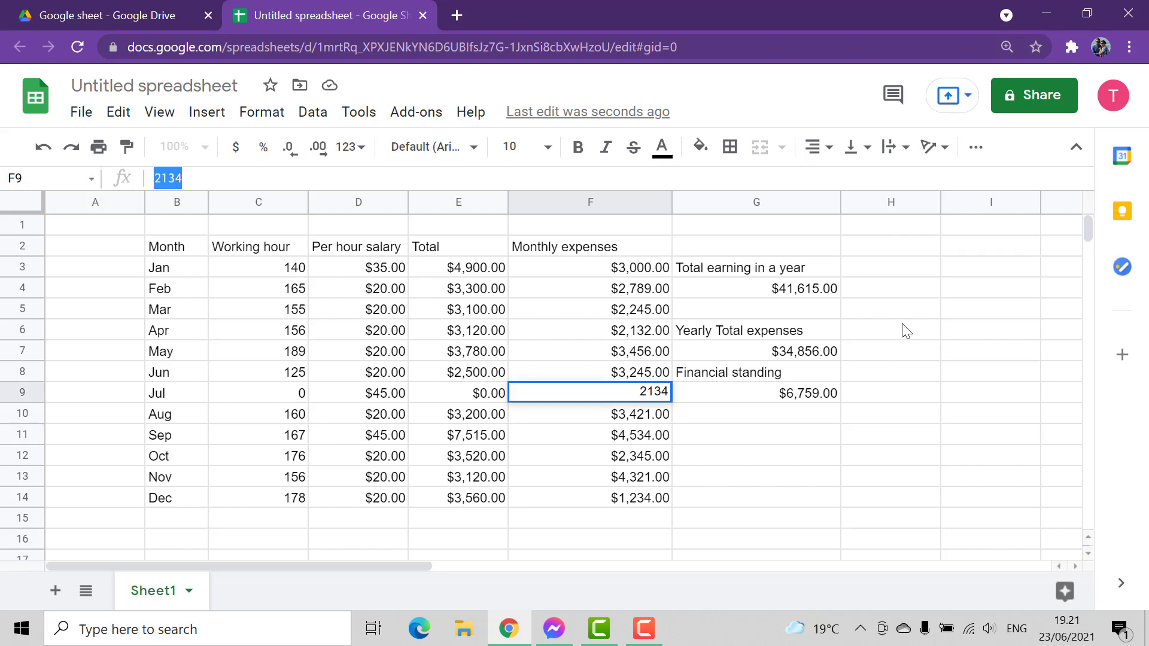
{"action": "key", "text": "BackSpace"}
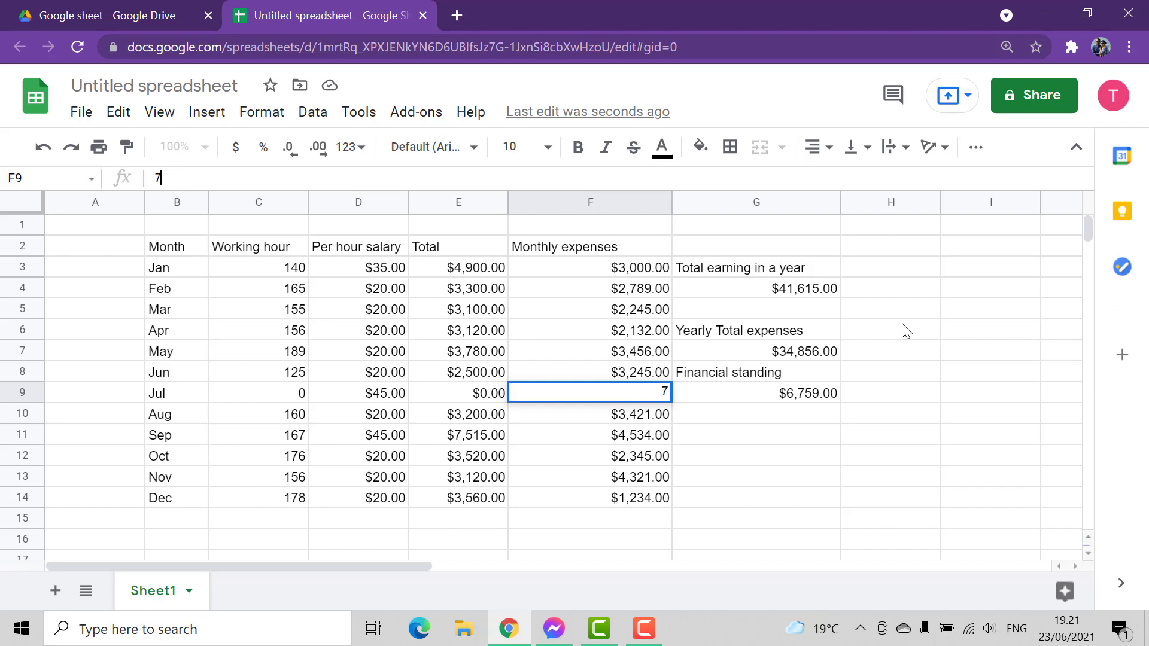
{"action": "type", "text": "7,8"}
{"action": "type", "text": "00"}
{"action": "key", "text": "Return"}
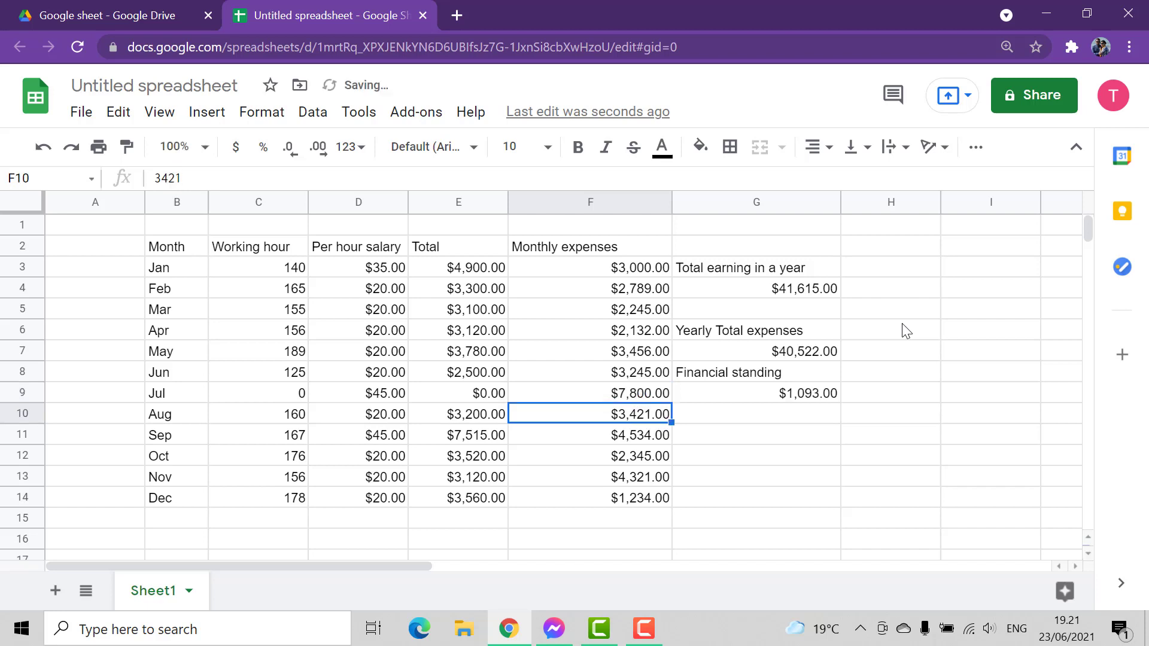